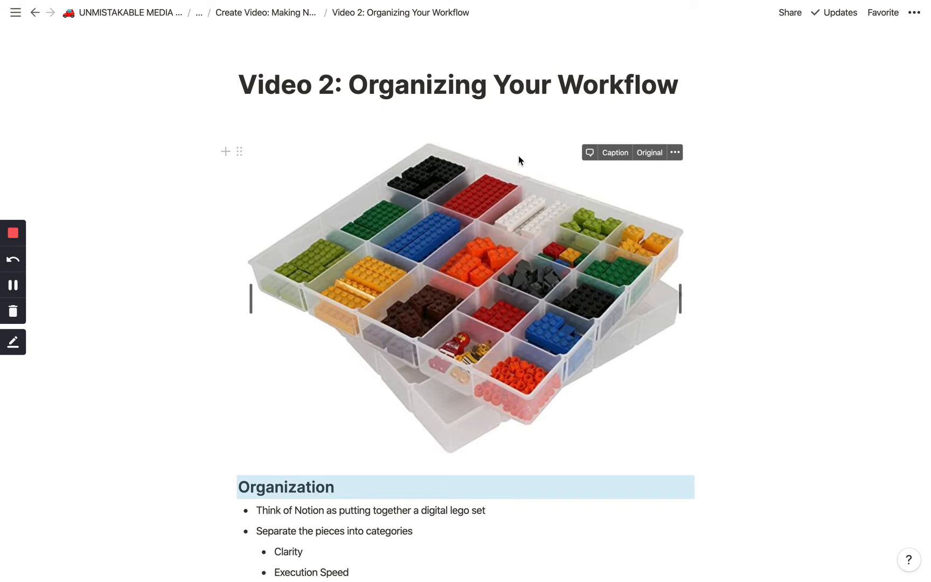
Open the Daily Tasks page linked under the Structure section.
{"action": "scroll", "coordinate": [485, 277], "scroll_direction": "down", "scroll_amount": 1}
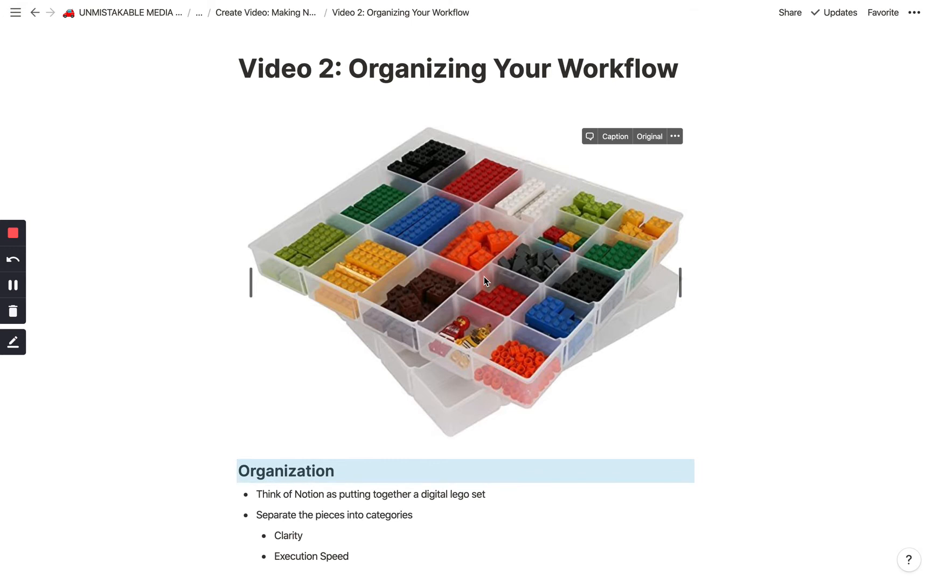
{"action": "scroll", "coordinate": [466, 299], "scroll_direction": "down", "scroll_amount": 3}
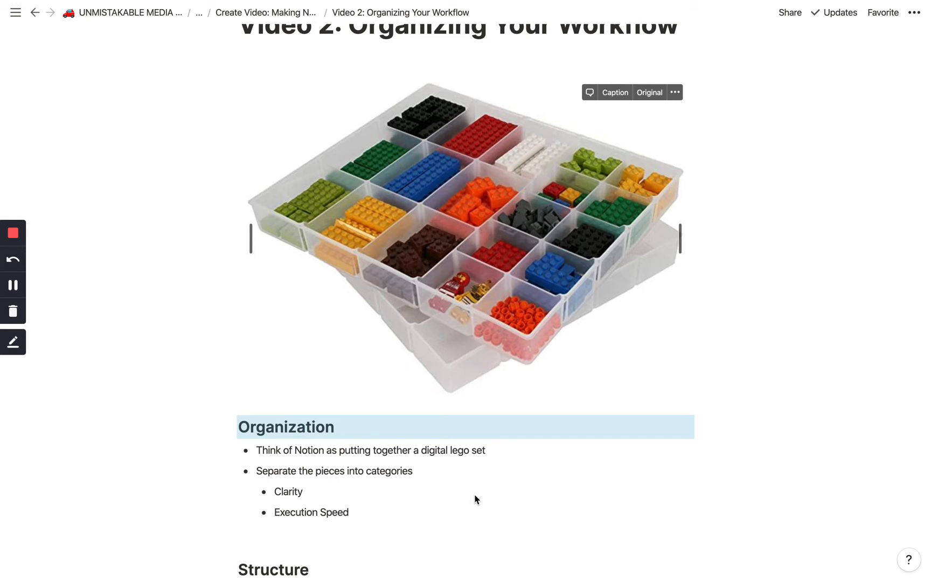
{"action": "scroll", "coordinate": [476, 499], "scroll_direction": "down", "scroll_amount": 5}
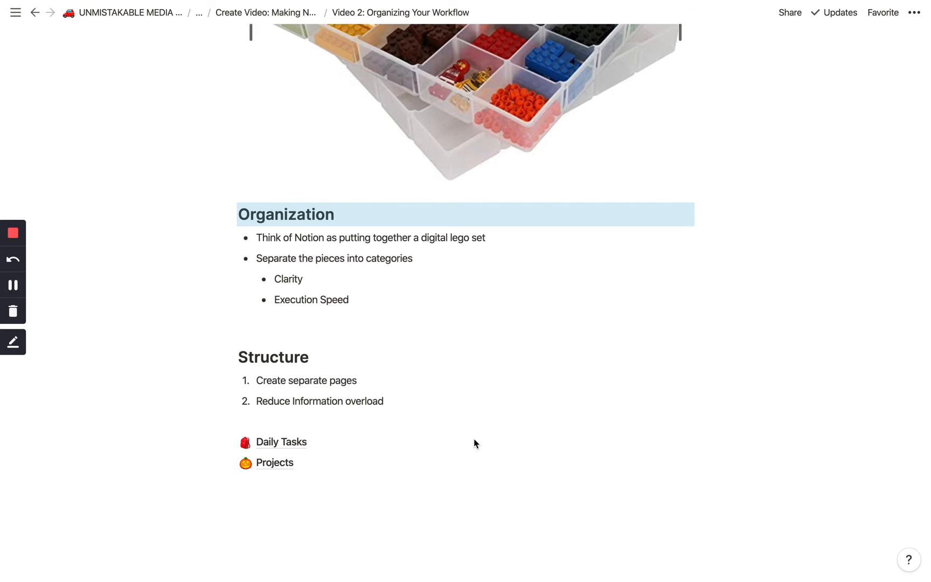
{"action": "scroll", "coordinate": [477, 442], "scroll_direction": "down", "scroll_amount": 2}
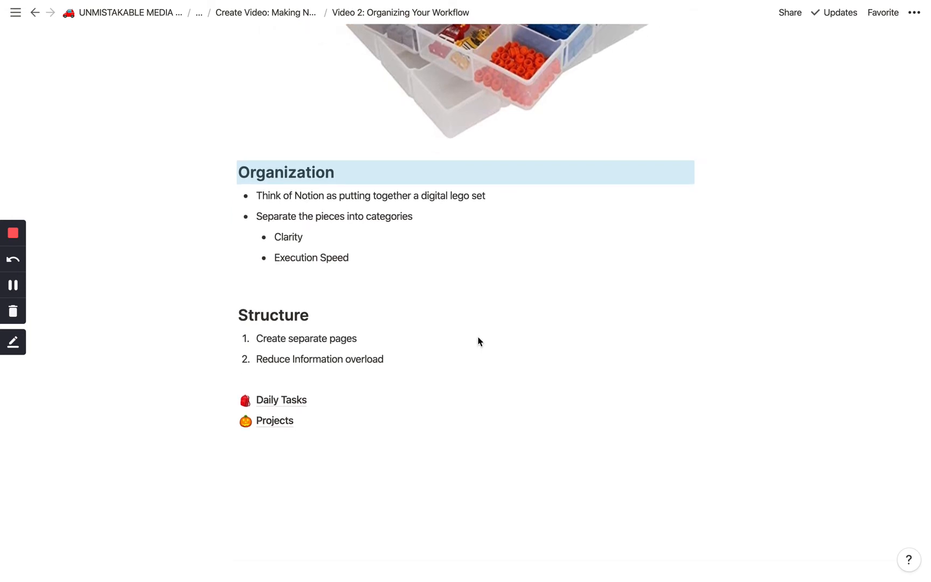
{"action": "scroll", "coordinate": [479, 342], "scroll_direction": "down", "scroll_amount": 2}
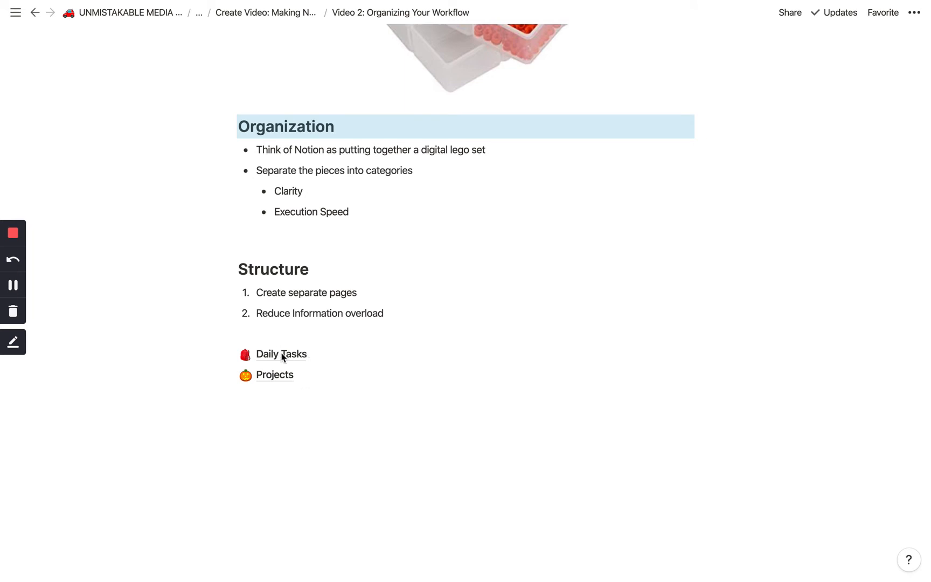
{"action": "left_click", "coordinate": [296, 357]}
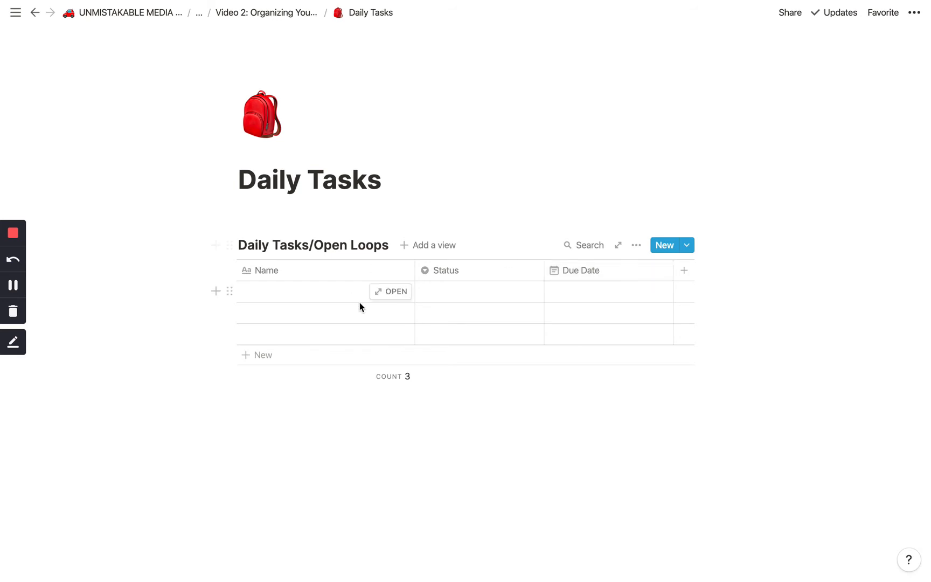
Name the first row of the Daily Tasks/Open Loops table "Create Video Workflow #2".
{"action": "left_click", "coordinate": [324, 295]}
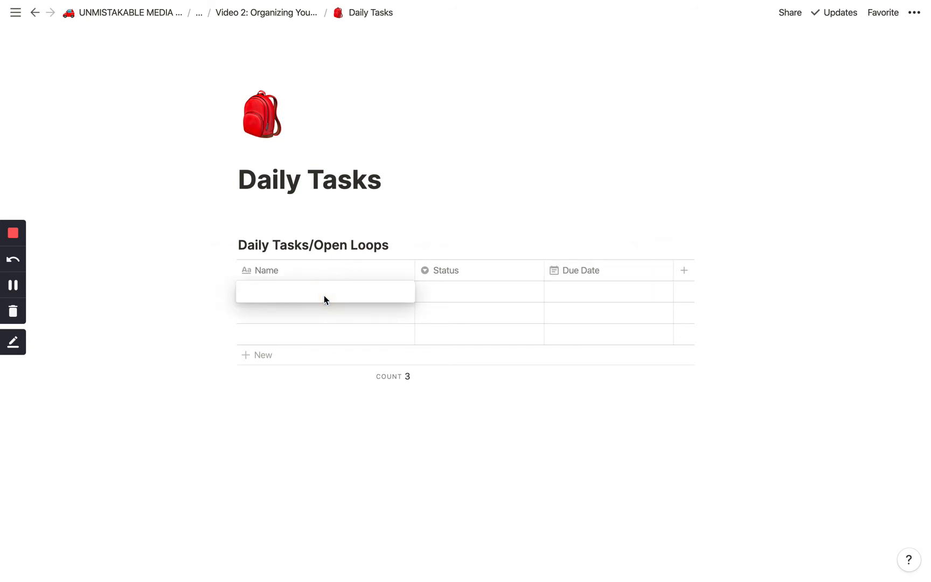
{"action": "type", "text": "Create vude"}
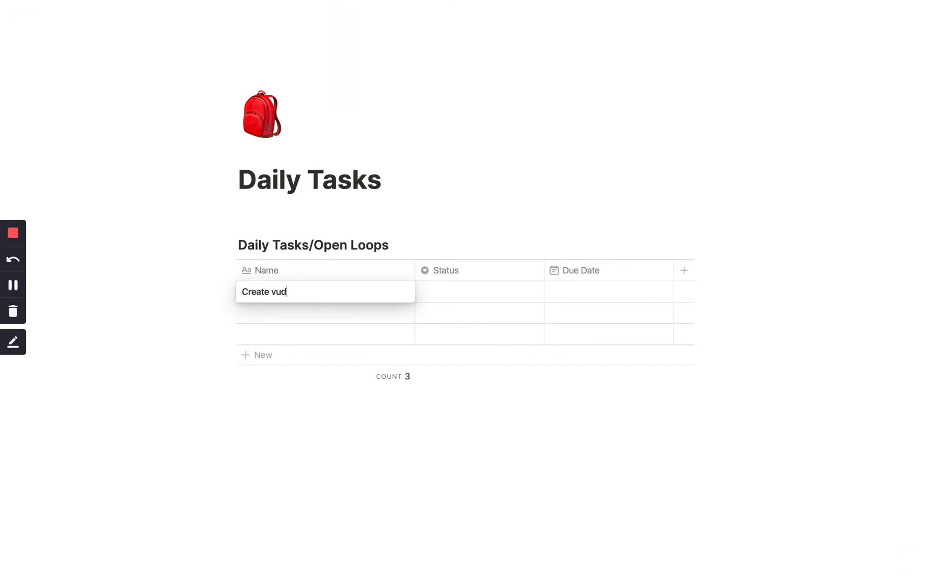
{"action": "key", "text": "BackSpace"}
{"action": "key", "text": "BackSpace"}
{"action": "key", "text": "BackSpace"}
{"action": "key", "text": "BackSpace"}
{"action": "type", "text": "Video Workflow #2"}
{"action": "key", "text": "Return"}
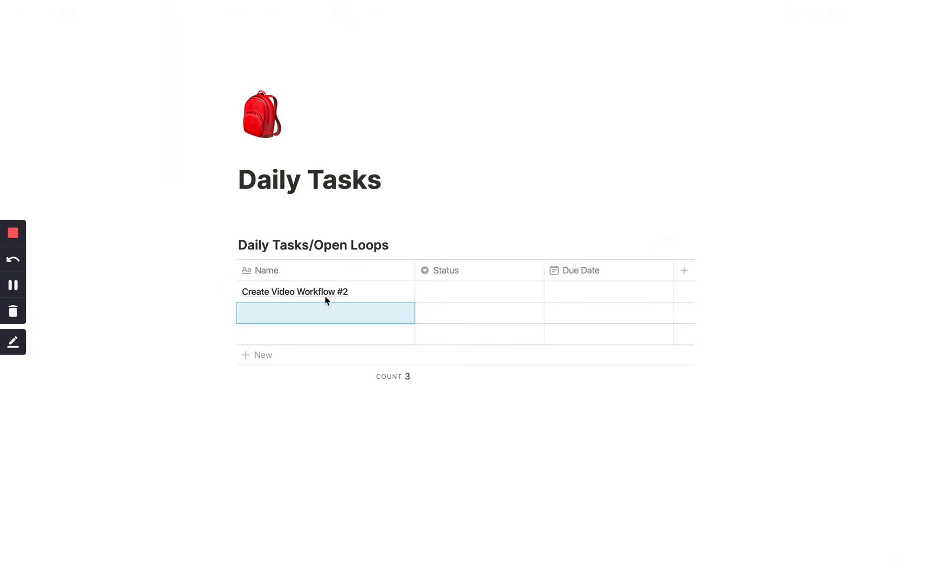
Name the second row of the table "Create Video #3".
{"action": "type", "text": "Create Vid"}
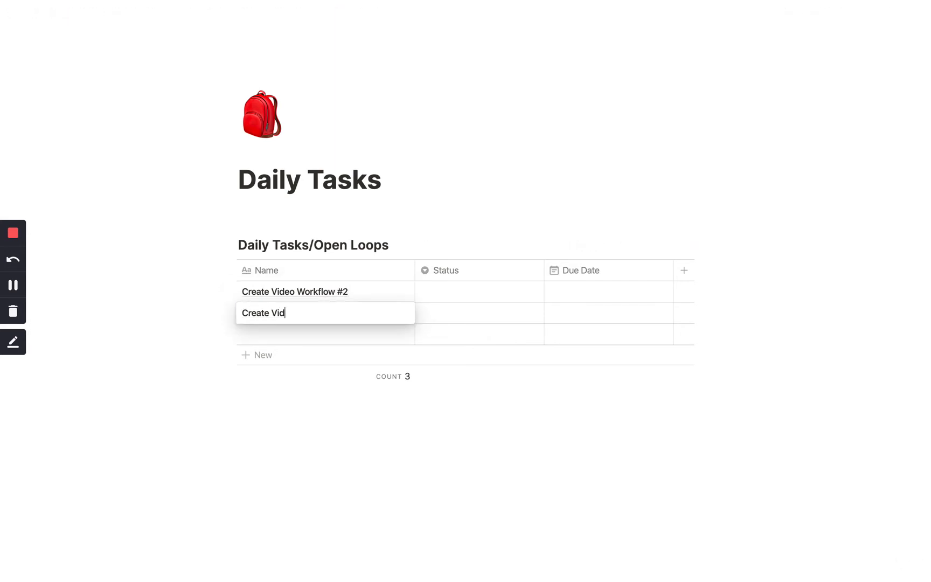
{"action": "type", "text": "eo #3"}
{"action": "key", "text": "Return"}
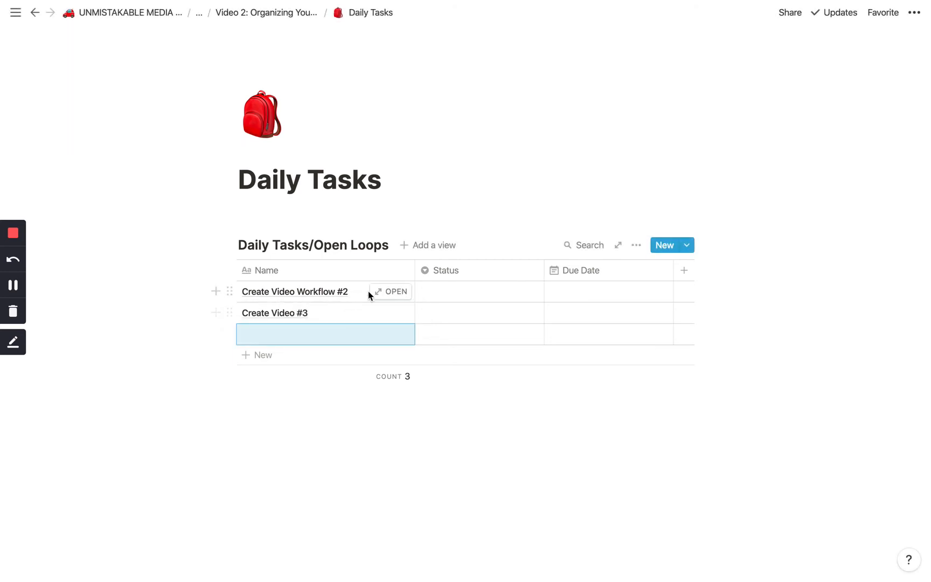
Create a "Next Up" Status option and assign it to the Create Video Workflow #2 row.
{"action": "left_click", "coordinate": [639, 246]}
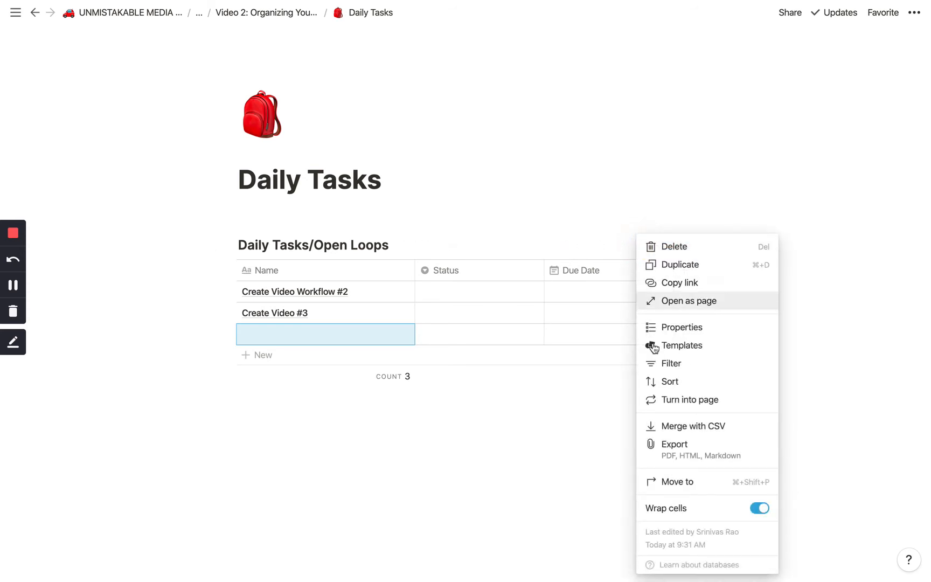
{"action": "left_click", "coordinate": [476, 289]}
{"action": "left_click", "coordinate": [476, 289]}
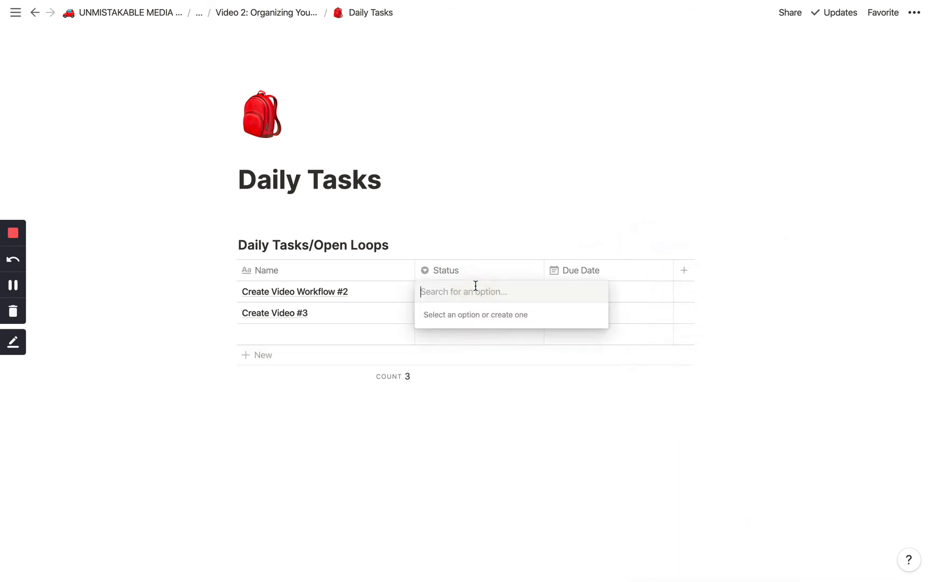
{"action": "type", "text": "C"}
{"action": "key", "text": "BackSpace"}
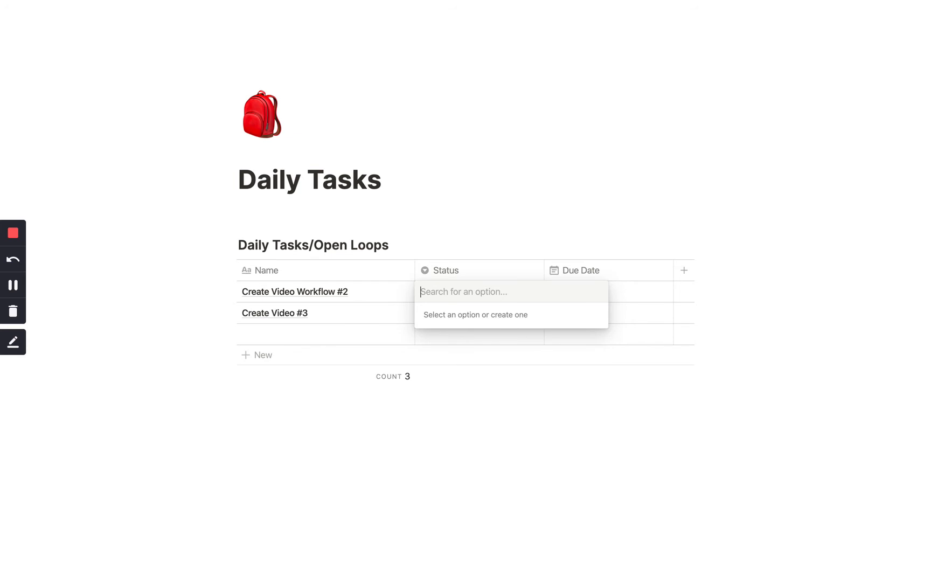
{"action": "type", "text": "Next Up"}
{"action": "key", "text": "Return"}
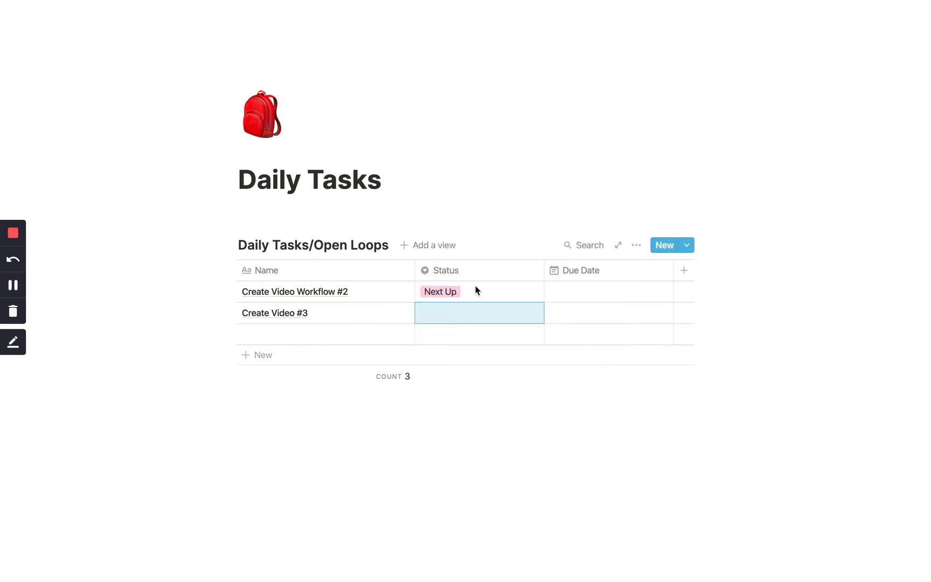
Create a "Complete" Status option and assign it to the Create Video #3 row.
{"action": "left_click", "coordinate": [452, 312]}
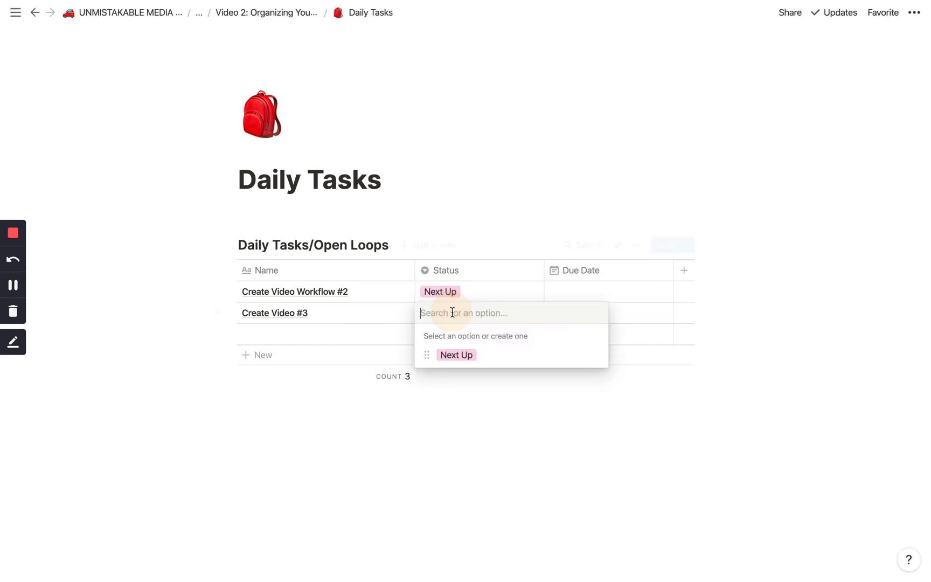
{"action": "type", "text": "Complete"}
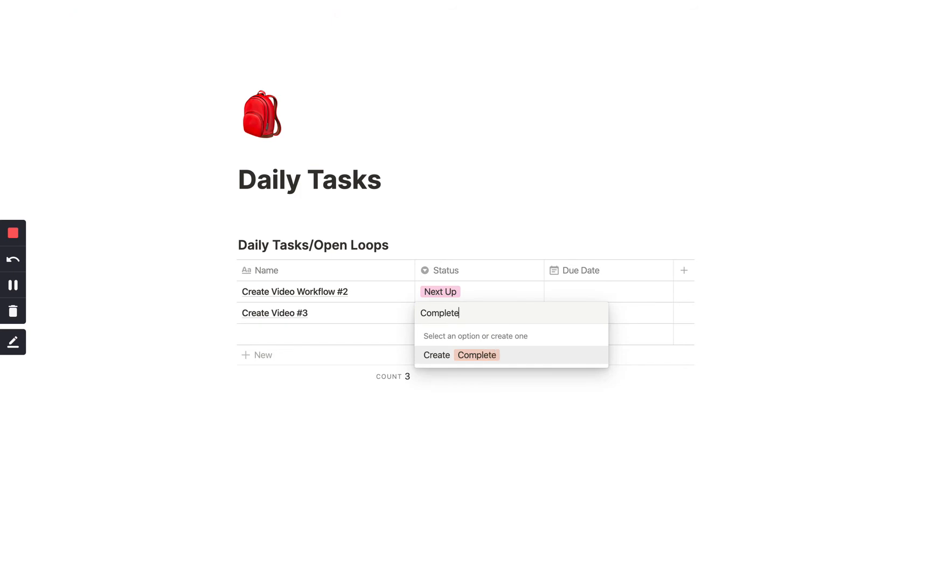
{"action": "key", "text": "Return"}
Create an "In Progrress" Status option and assign it to the unnamed third row.
{"action": "type", "text": "In"}
{"action": "key", "text": "BackSpace"}
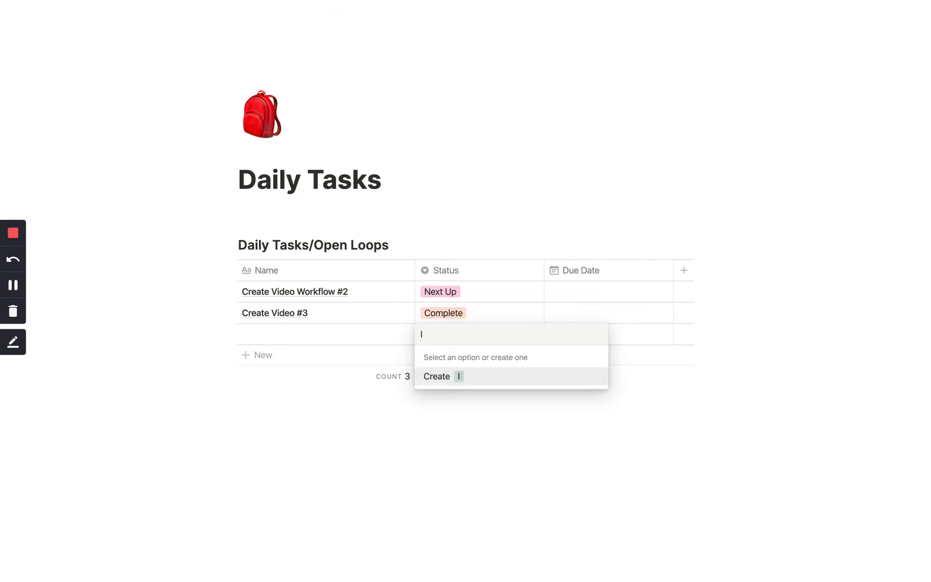
{"action": "type", "text": "n Progrses"}
{"action": "key", "text": "BackSpace"}
{"action": "key", "text": "BackSpace"}
{"action": "type", "text": "e"}
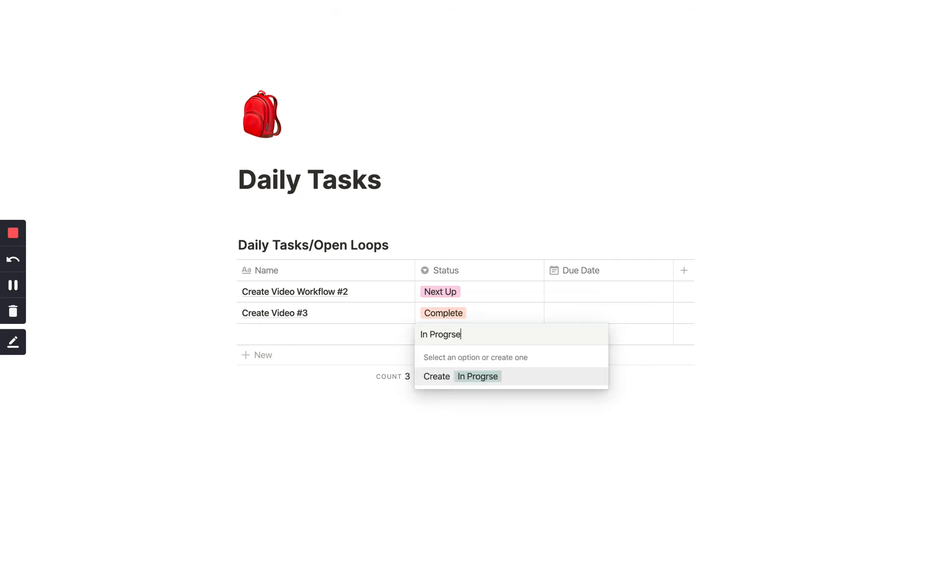
{"action": "key", "text": "BackSpace"}
{"action": "key", "text": "BackSpace"}
{"action": "type", "text": "ress"}
{"action": "key", "text": "Return"}
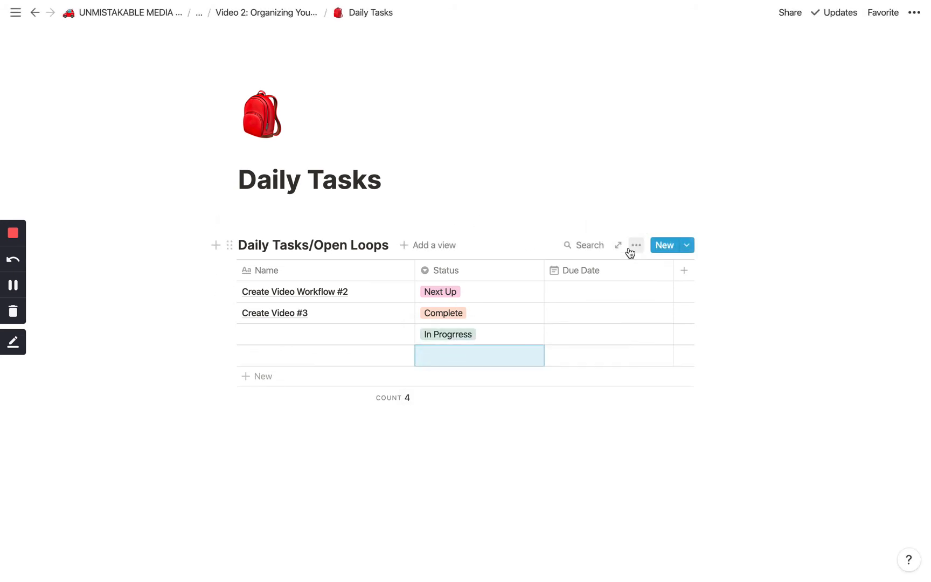
Add a filter to the table's default view that shows only rows whose Status is not Complete.
{"action": "left_click", "coordinate": [629, 249]}
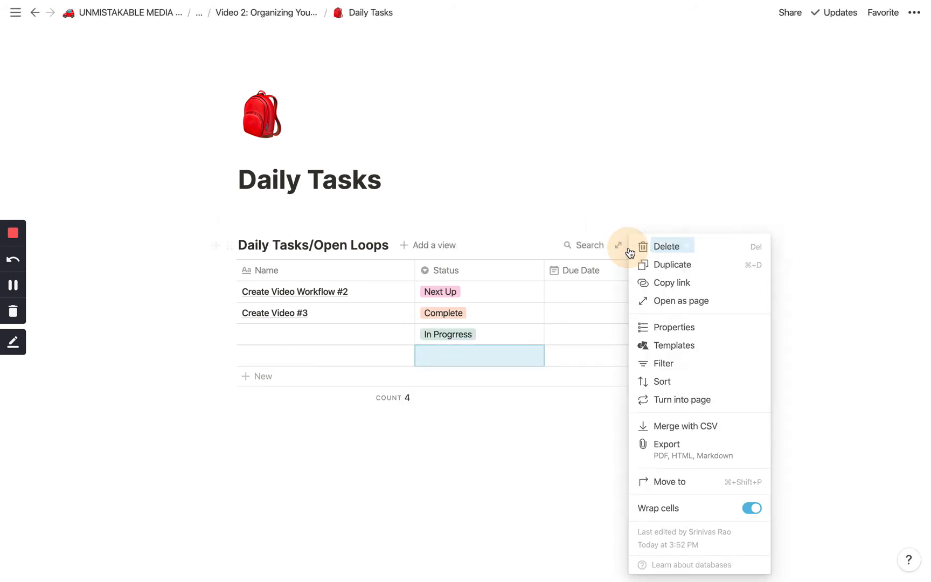
{"action": "left_click", "coordinate": [672, 365]}
{"action": "left_click", "coordinate": [424, 367]}
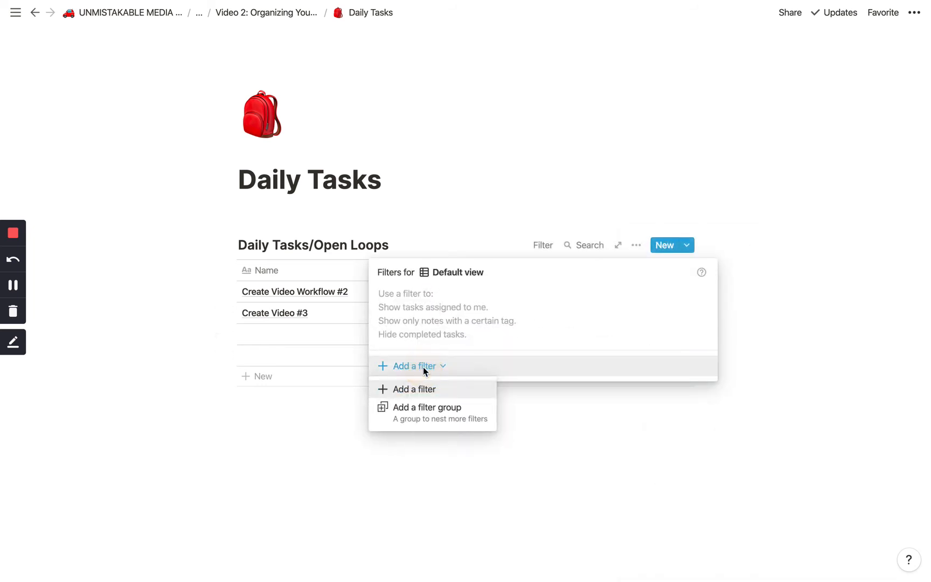
{"action": "left_click", "coordinate": [437, 399]}
{"action": "left_click", "coordinate": [467, 297]}
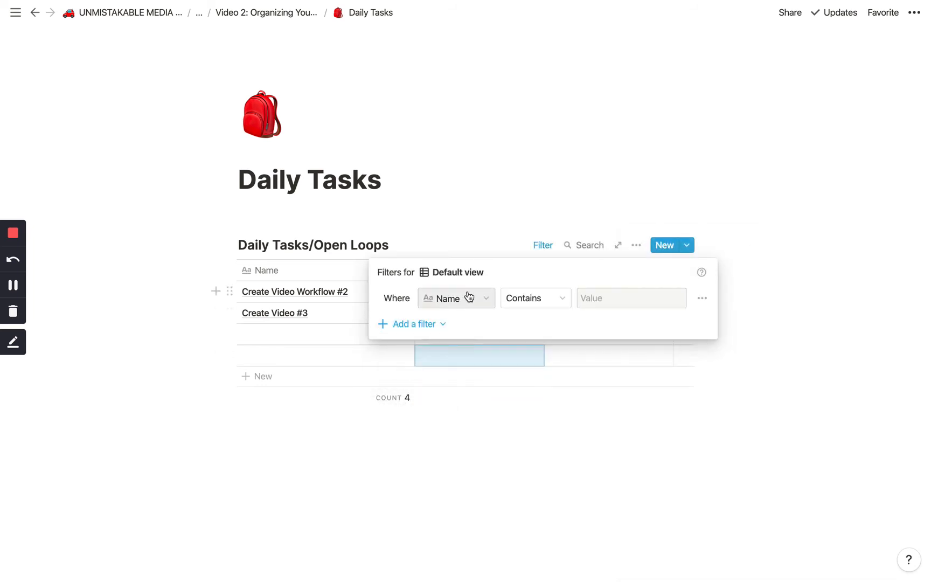
{"action": "left_click", "coordinate": [441, 390]}
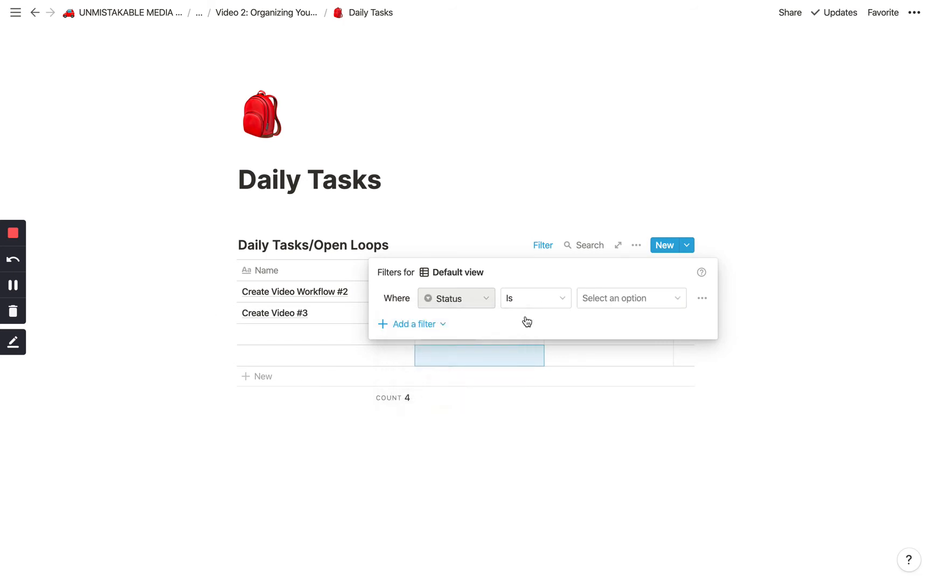
{"action": "left_click", "coordinate": [534, 300]}
{"action": "left_click", "coordinate": [524, 345]}
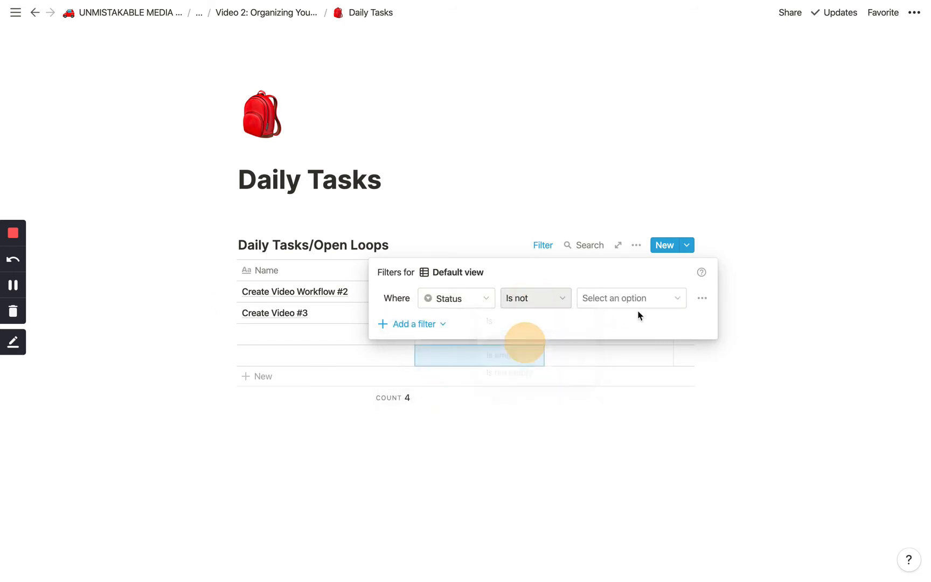
{"action": "left_click", "coordinate": [640, 301]}
{"action": "left_click", "coordinate": [604, 386]}
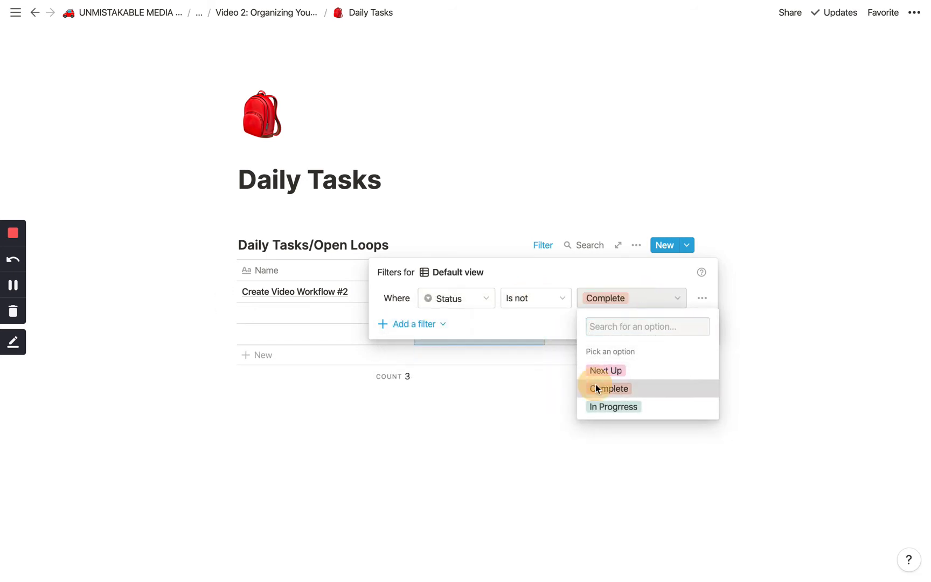
{"action": "left_click", "coordinate": [296, 333]}
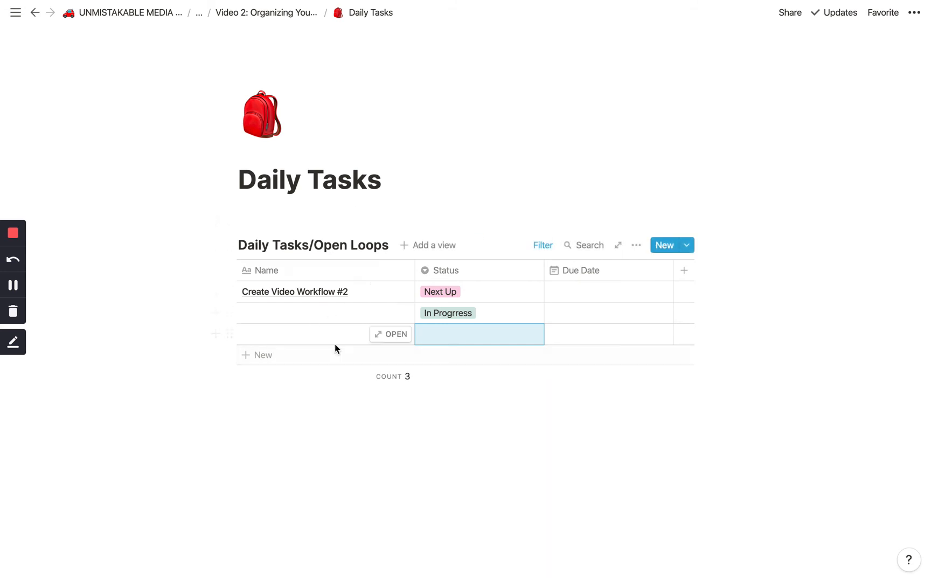
Change the Due Date column's property type to Text.
{"action": "left_click", "coordinate": [613, 270]}
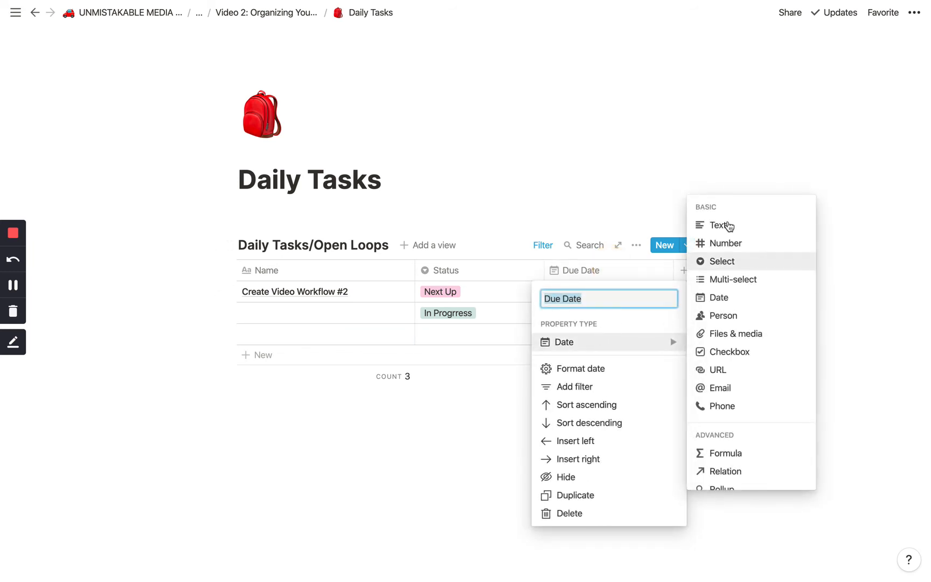
{"action": "left_click", "coordinate": [727, 218]}
{"action": "left_click", "coordinate": [597, 277]}
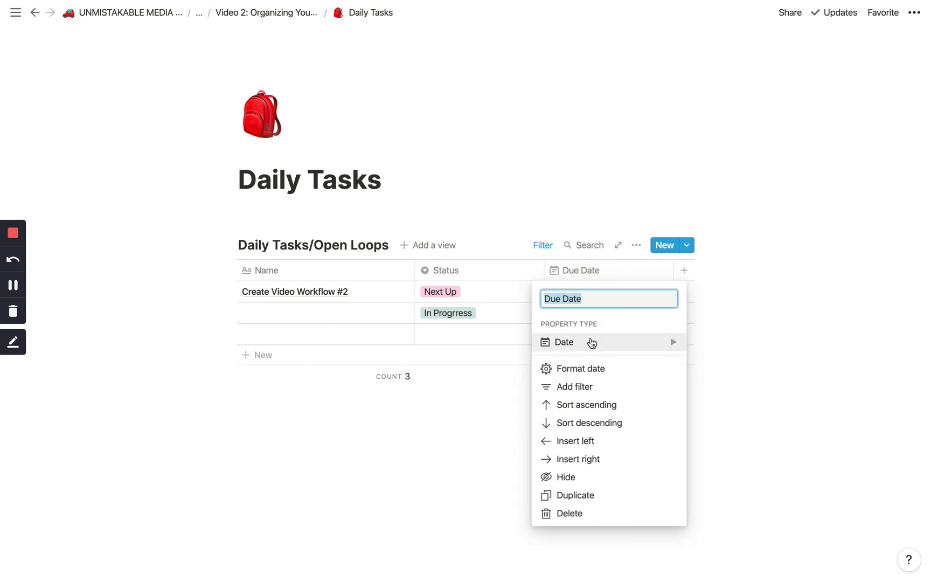
{"action": "mouse_move", "coordinate": [620, 343]}
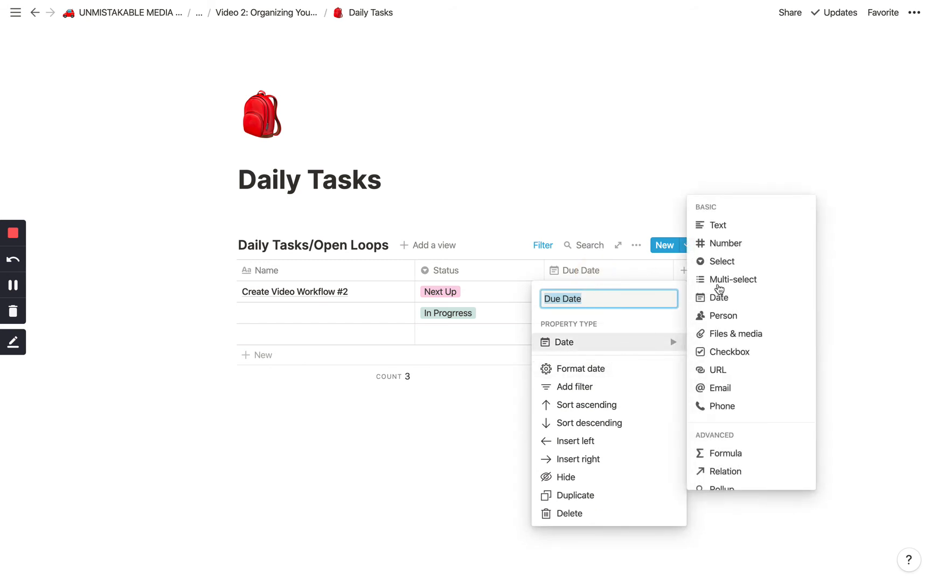
{"action": "left_click", "coordinate": [726, 225]}
Rename the Due Date column "Project".
{"action": "left_click", "coordinate": [589, 275]}
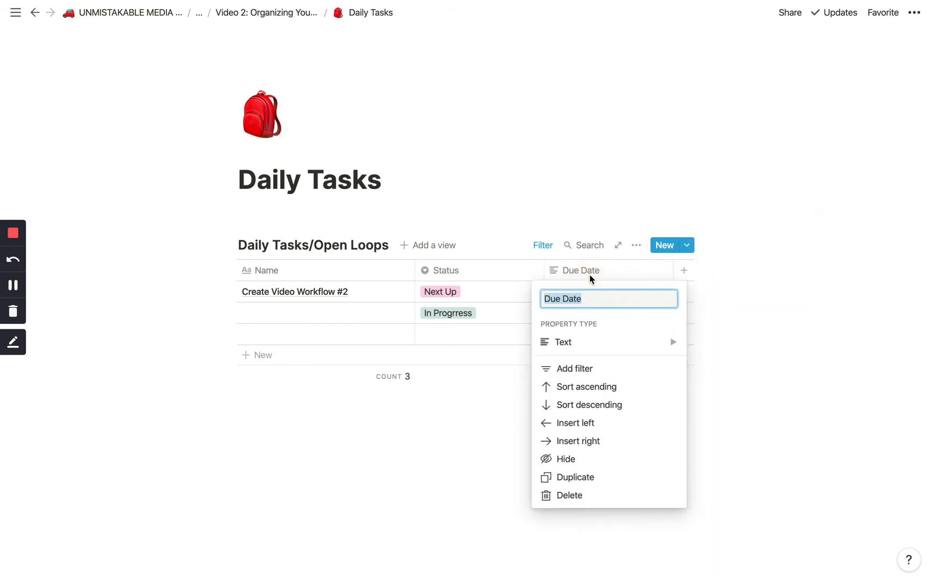
{"action": "type", "text": "Prokect"}
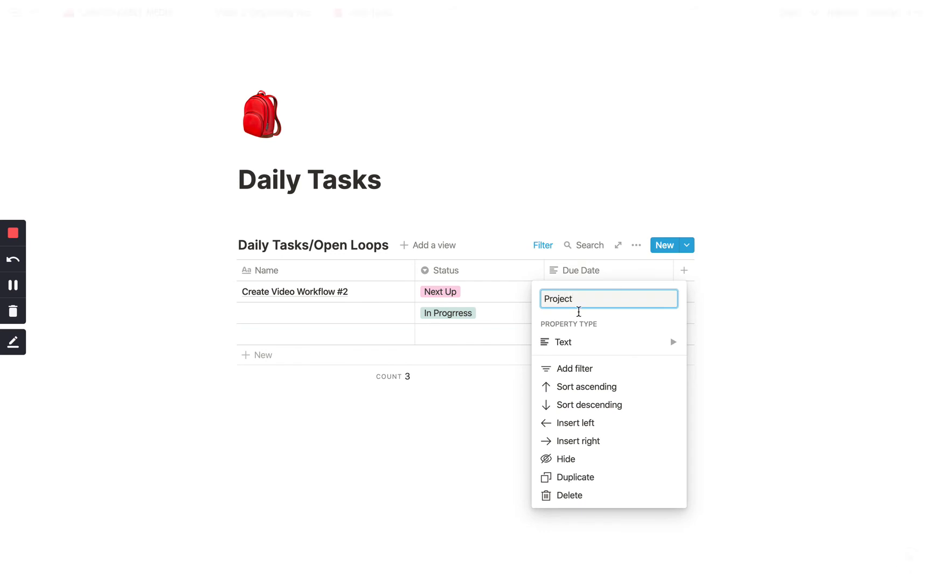
{"action": "left_click", "coordinate": [522, 303]}
Enter "Notion Essentials" as the Project for the Create Video Workflow #2 row.
{"action": "left_click", "coordinate": [565, 297]}
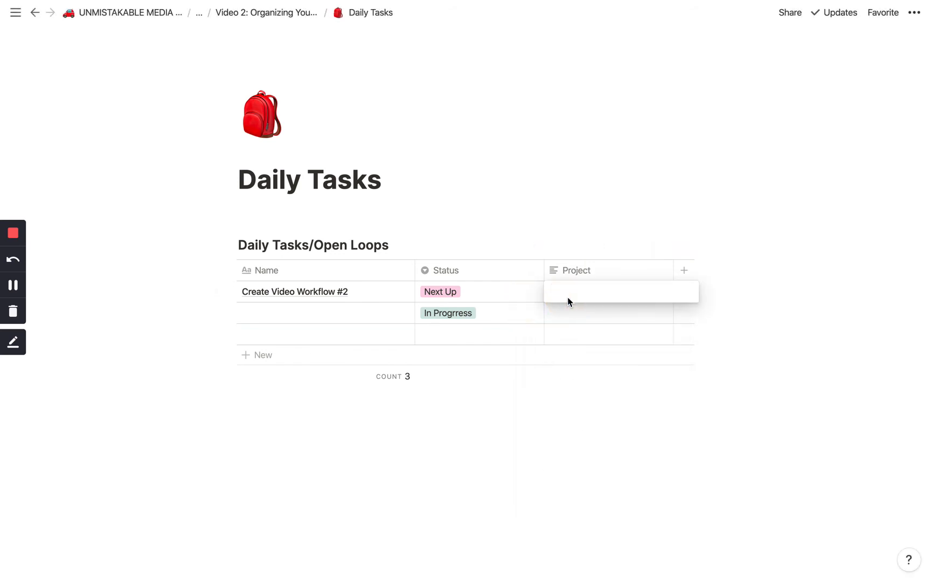
{"action": "type", "text": "Notion Ess"}
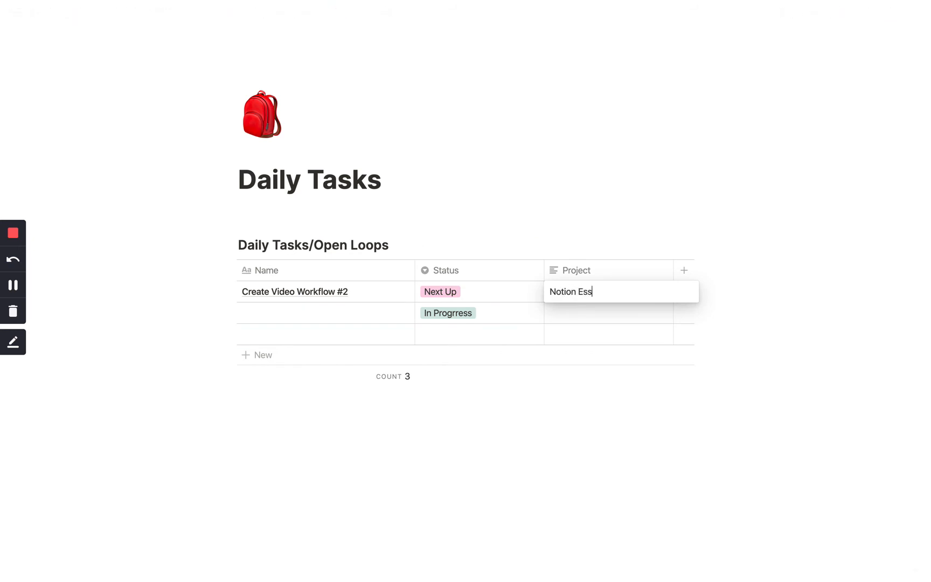
{"action": "type", "text": "entials"}
{"action": "key", "text": "Return"}
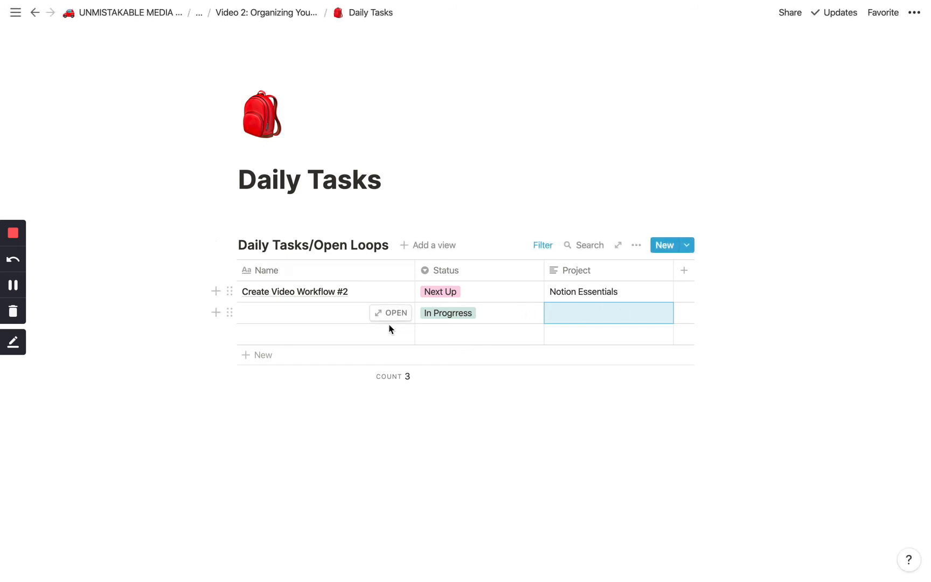
Open the Project 1 page inside Projects from the Video 2 page and insert an inline table in it.
{"action": "left_click", "coordinate": [289, 14]}
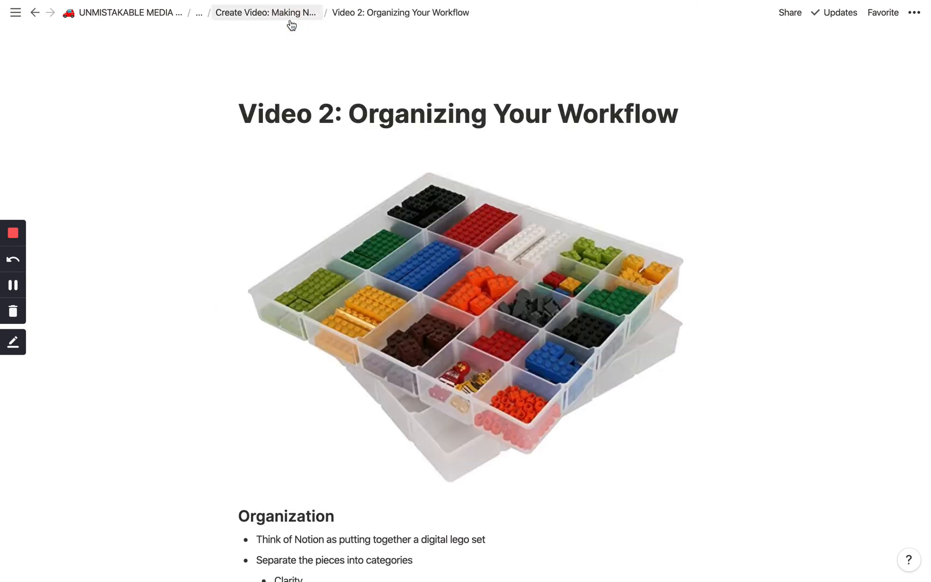
{"action": "scroll", "coordinate": [334, 301], "scroll_direction": "down", "scroll_amount": 10}
{"action": "left_click", "coordinate": [281, 334]}
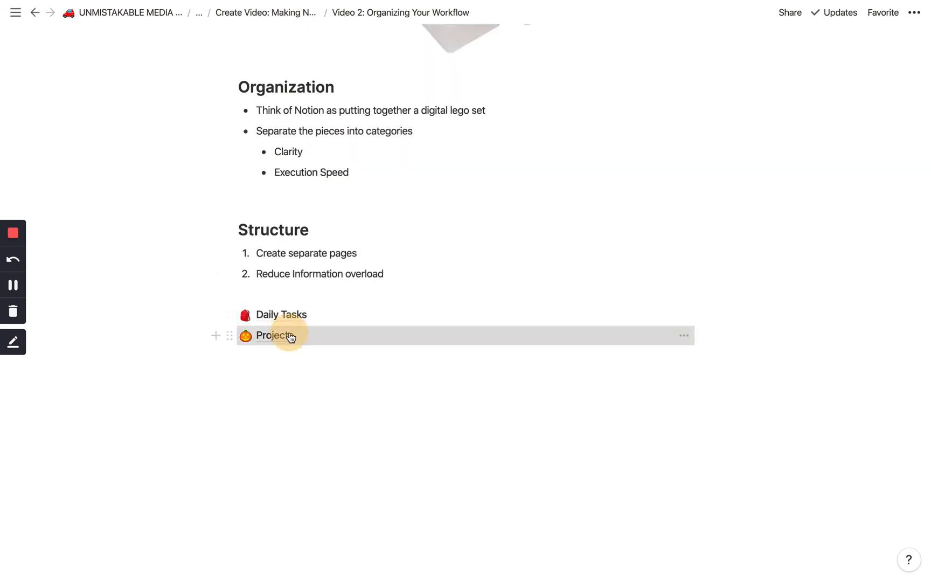
{"action": "left_click", "coordinate": [276, 222]}
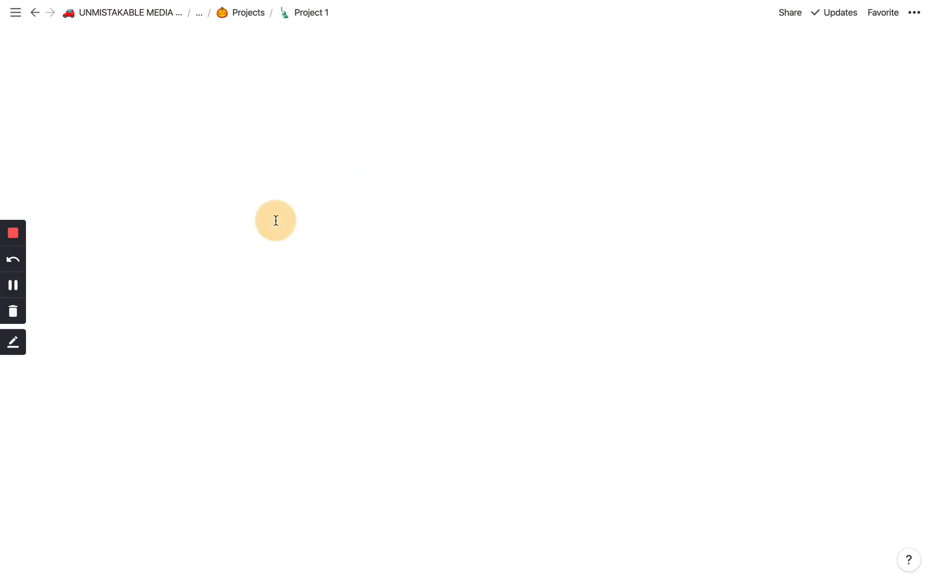
{"action": "left_click", "coordinate": [354, 264]}
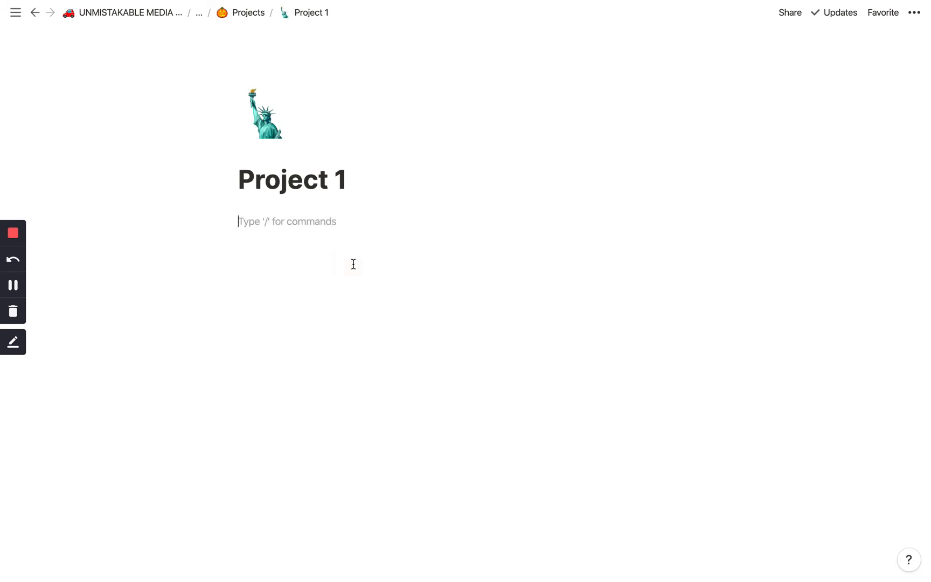
{"action": "type", "text": "/tabl"}
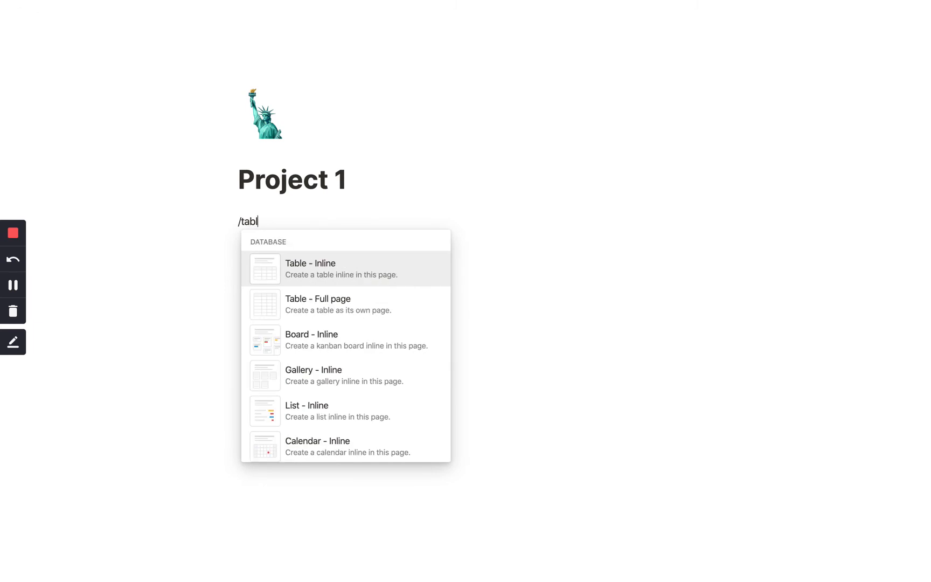
{"action": "left_click", "coordinate": [354, 270]}
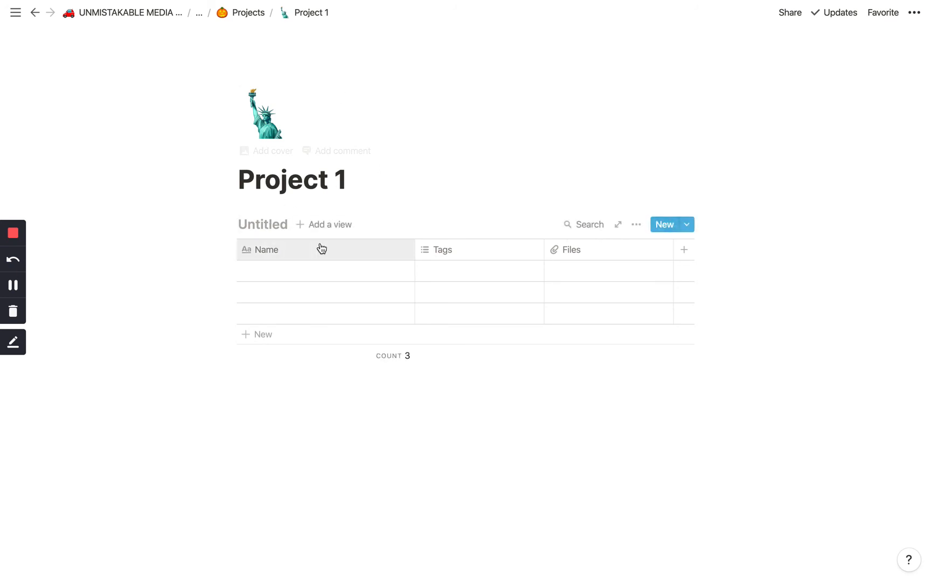
Change the Tags column's property type to Select and rename the column "Status".
{"action": "left_click", "coordinate": [486, 250]}
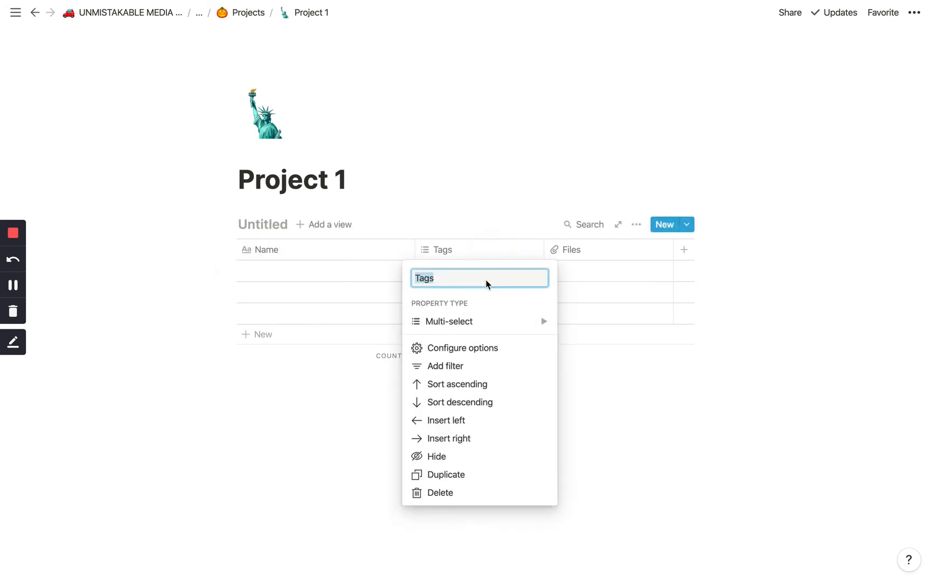
{"action": "mouse_move", "coordinate": [487, 323]}
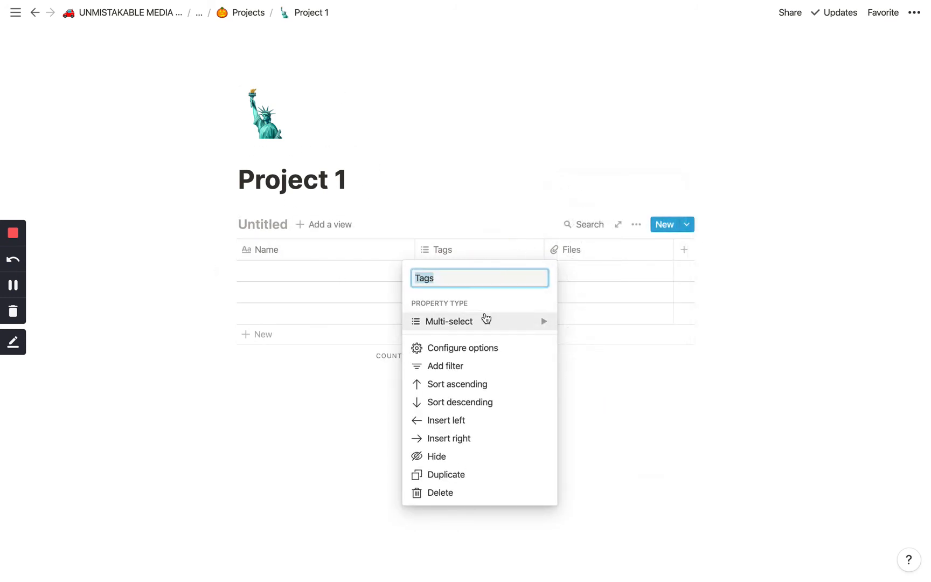
{"action": "left_click", "coordinate": [591, 241]}
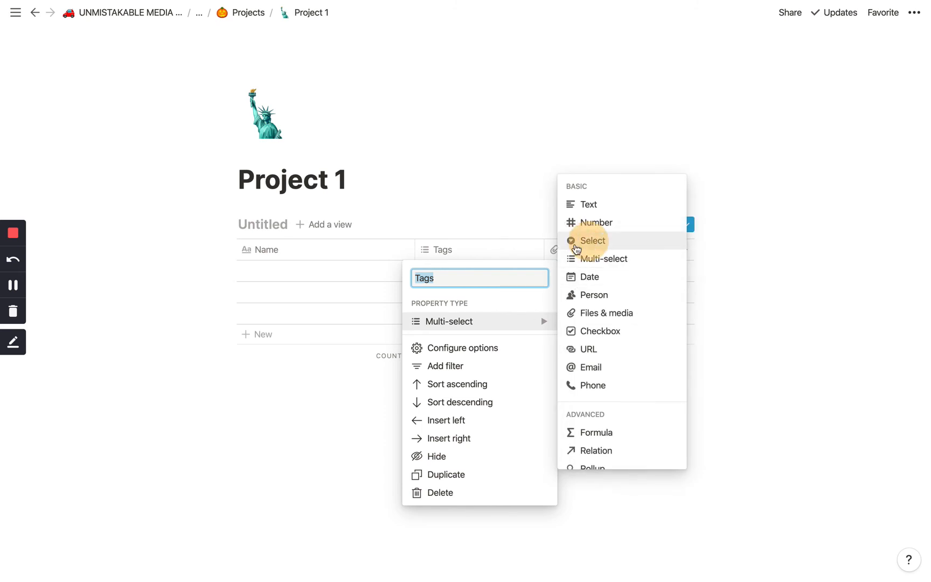
{"action": "left_click", "coordinate": [482, 253]}
{"action": "type", "text": "Status"}
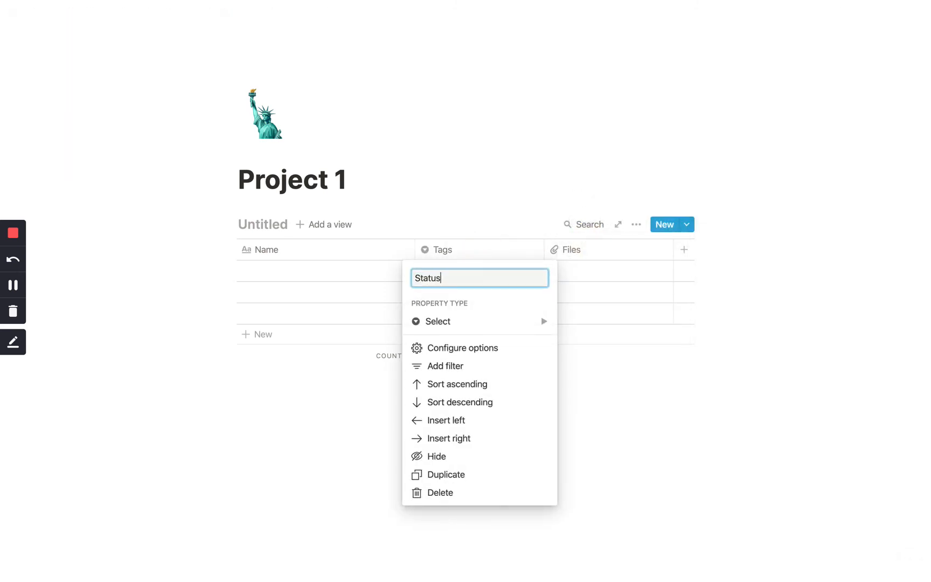
{"action": "key", "text": "Return"}
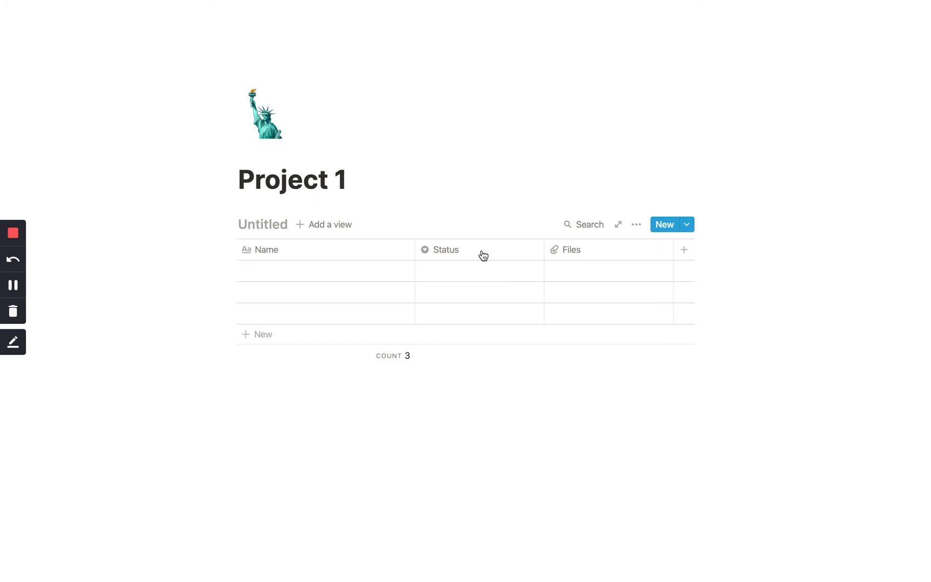
Change the Files column's property type to Date and rename the column "Due Date".
{"action": "left_click", "coordinate": [583, 250]}
{"action": "mouse_move", "coordinate": [542, 326]}
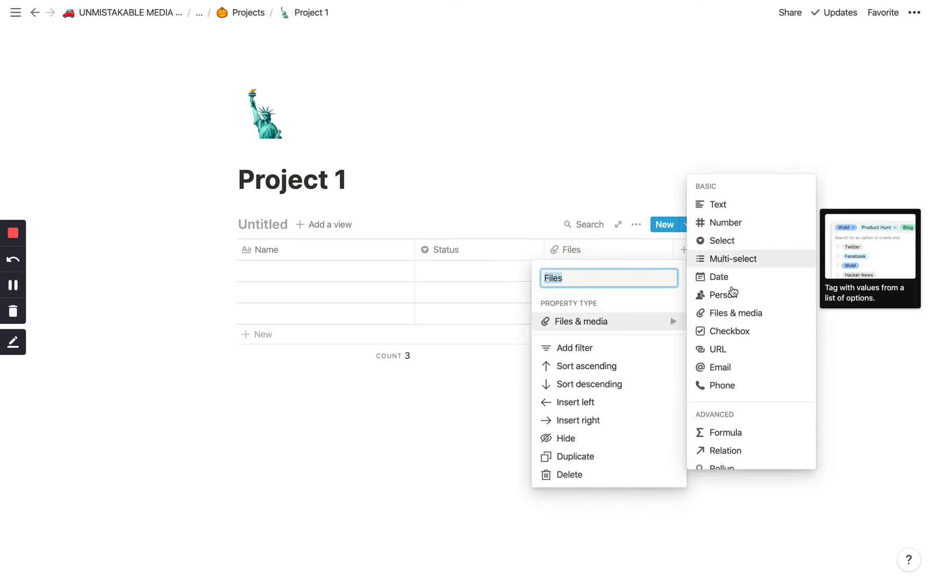
{"action": "left_click", "coordinate": [729, 279]}
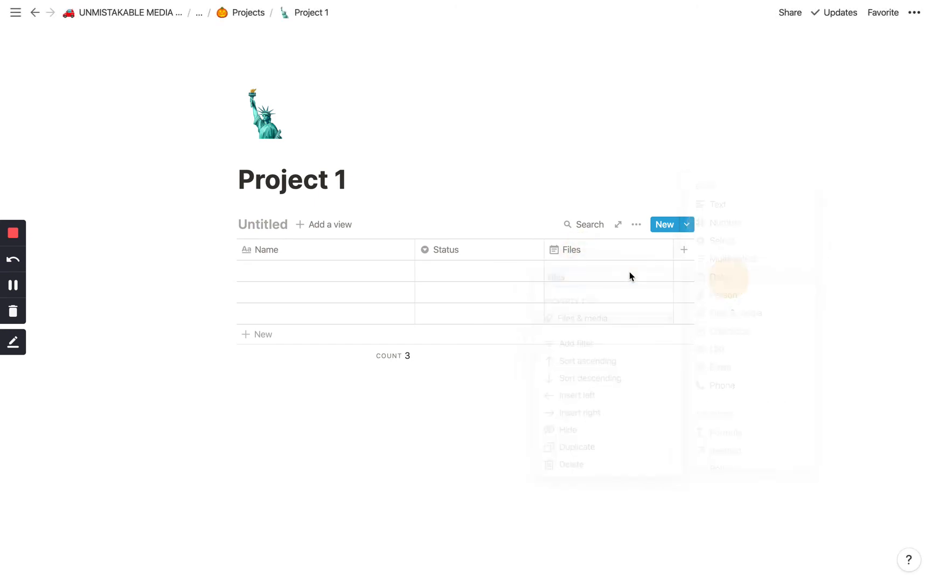
{"action": "left_click", "coordinate": [572, 250]}
{"action": "type", "text": "Due D"}
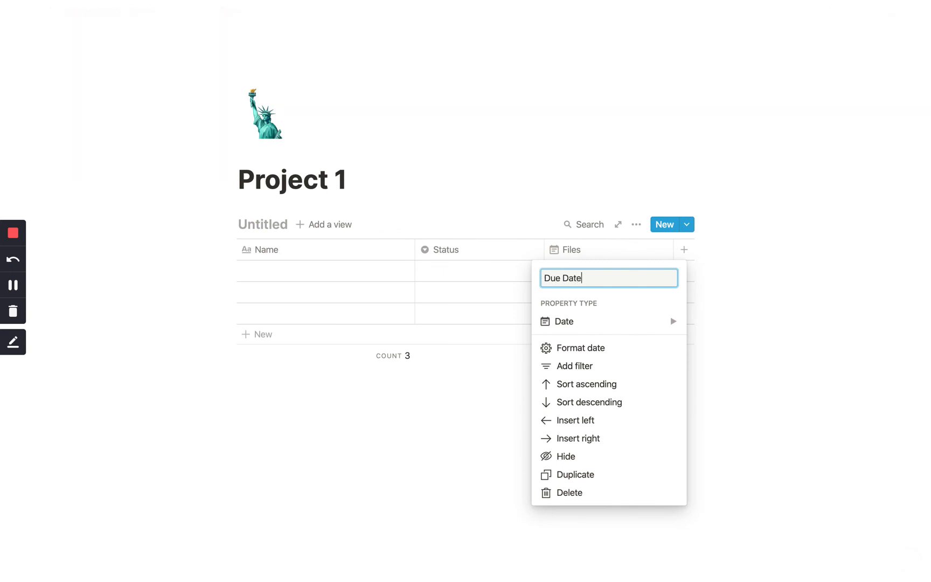
{"action": "type", "text": "ate"}
{"action": "key", "text": "Return"}
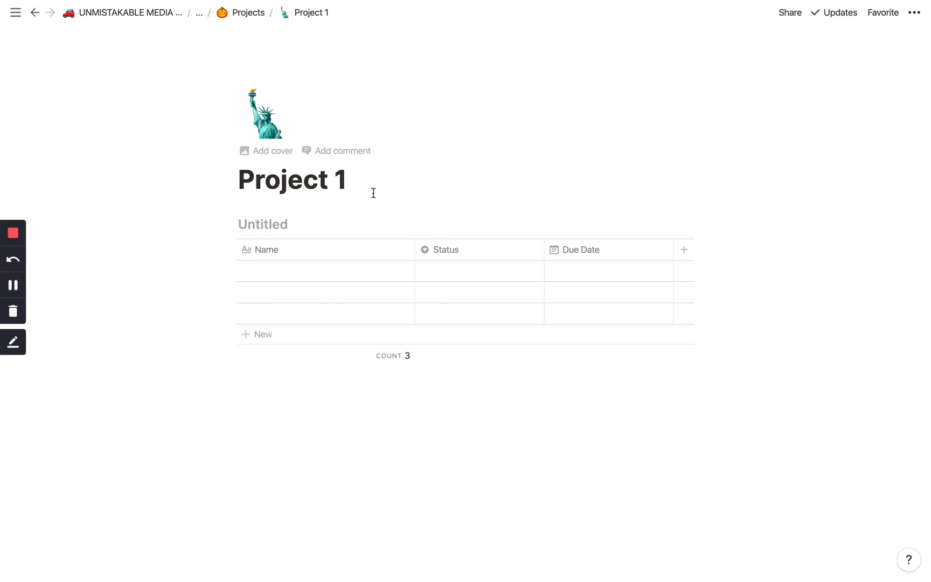
Open the Notion Essentials project's Action Steps from the main workspace's Projects table and examine its All Tasks table.
{"action": "left_click", "coordinate": [142, 16]}
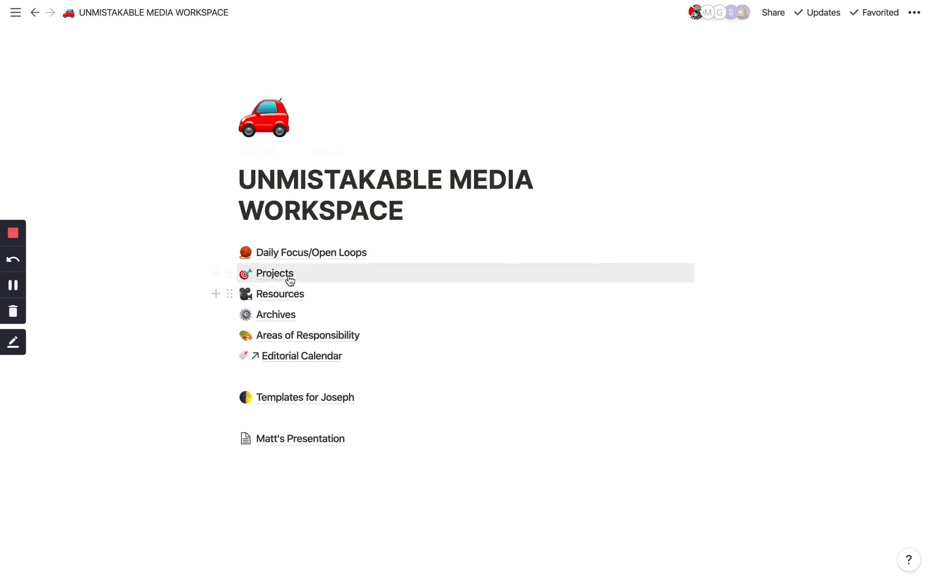
{"action": "left_click", "coordinate": [289, 279]}
{"action": "scroll", "coordinate": [377, 249], "scroll_direction": "down", "scroll_amount": 1}
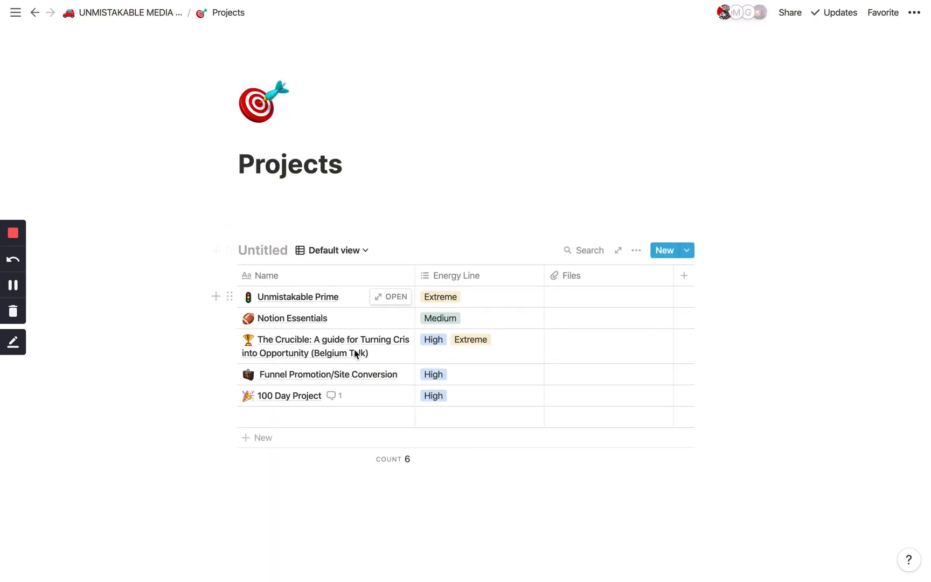
{"action": "scroll", "coordinate": [345, 356], "scroll_direction": "down", "scroll_amount": 1}
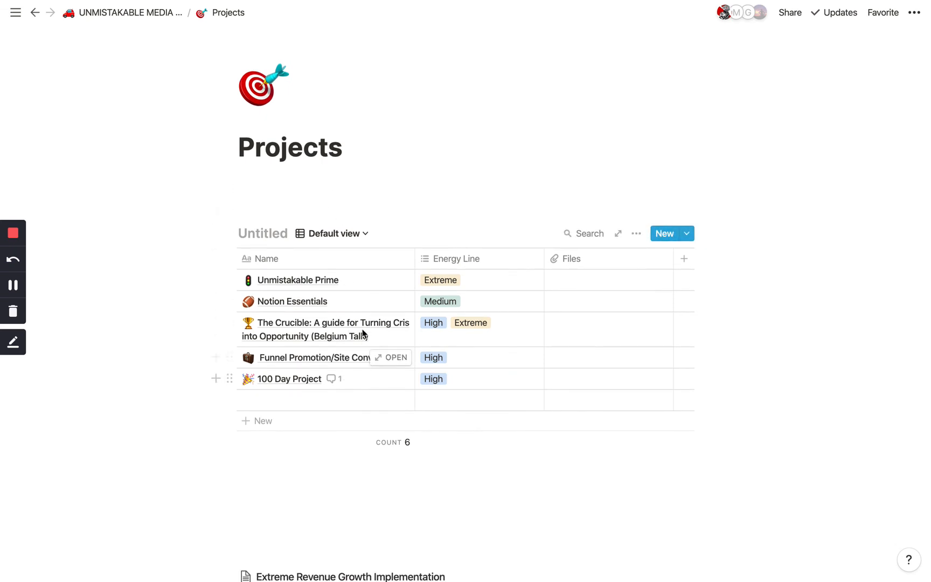
{"action": "left_click", "coordinate": [386, 301]}
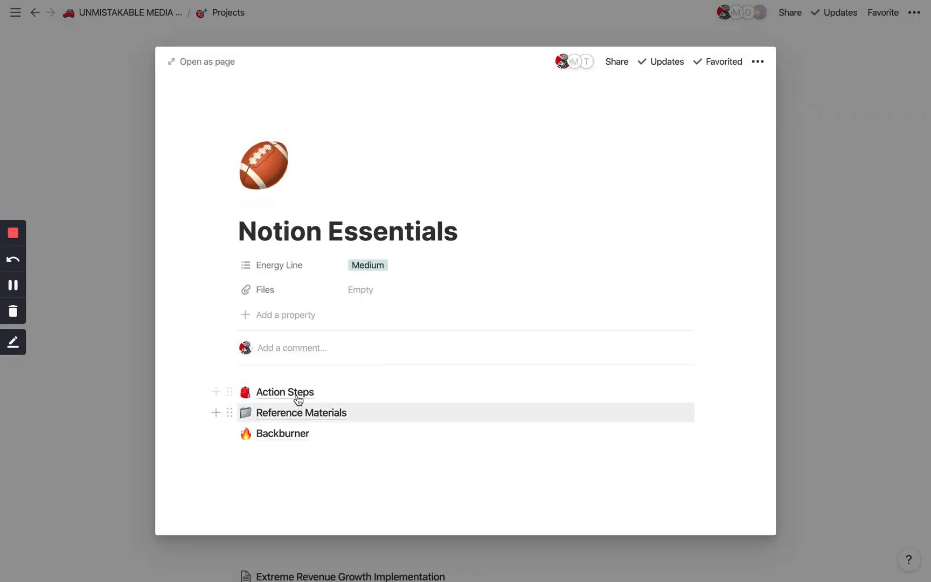
{"action": "left_click", "coordinate": [298, 397]}
{"action": "scroll", "coordinate": [264, 253], "scroll_direction": "down", "scroll_amount": 5}
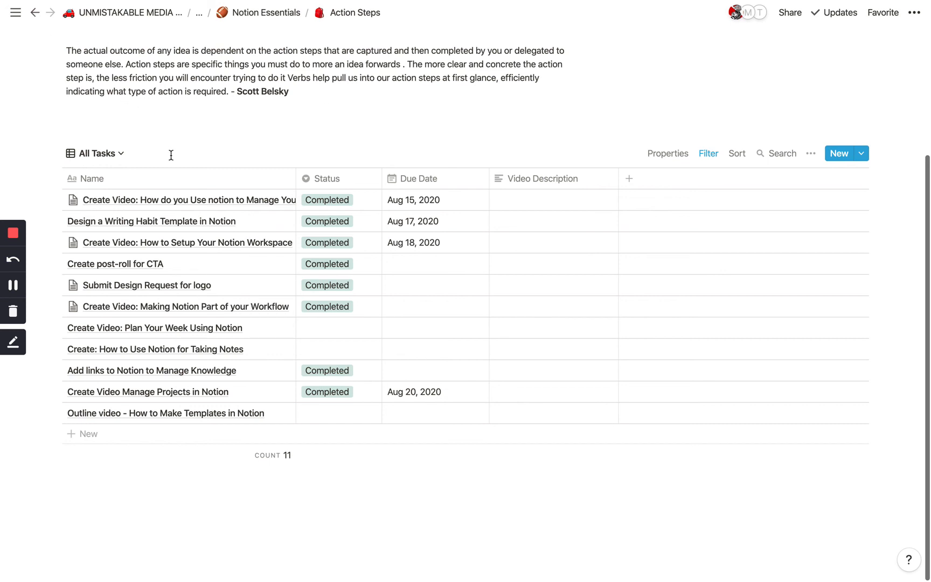
{"action": "scroll", "coordinate": [197, 124], "scroll_direction": "up", "scroll_amount": 1}
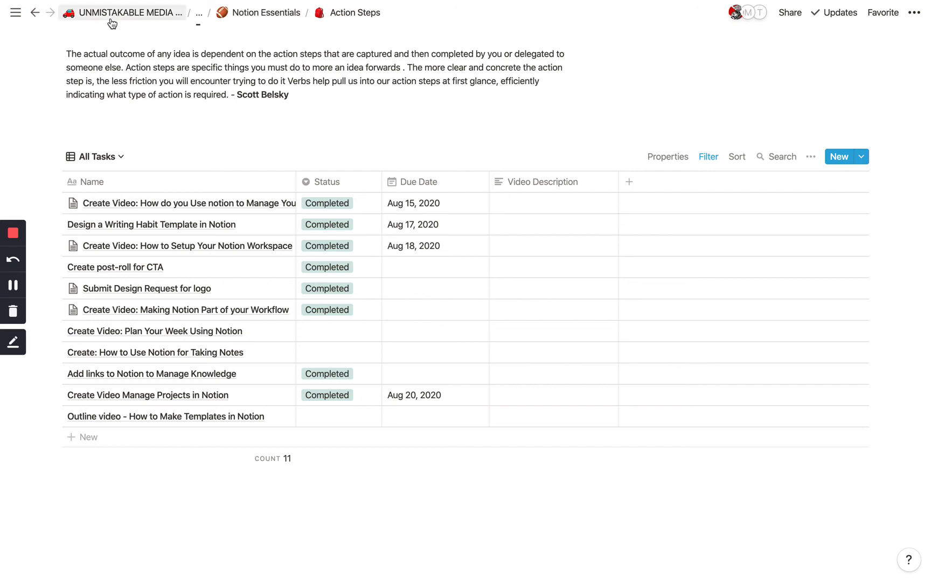
Leave the project's Action Steps and switch to the Notion Essentials workspace.
{"action": "left_click", "coordinate": [32, 15]}
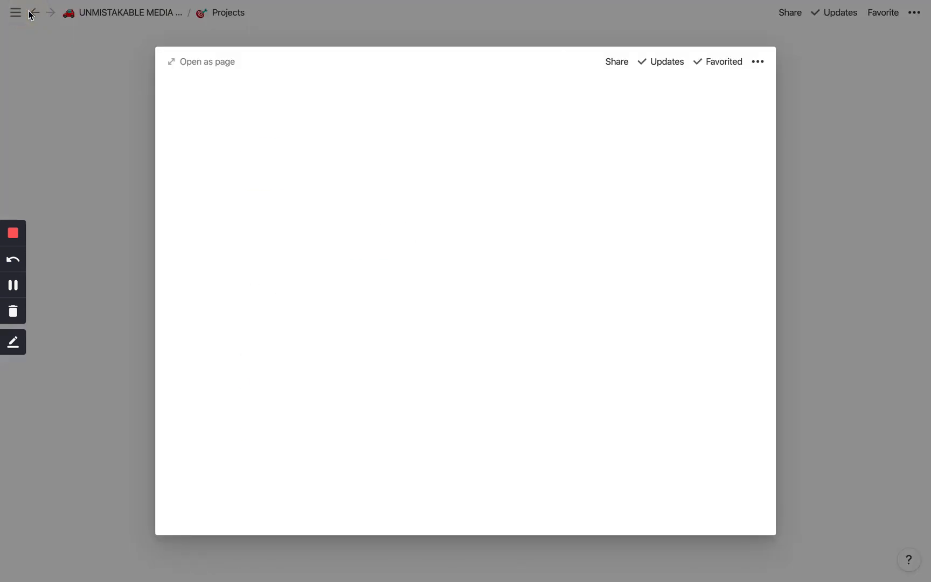
{"action": "left_click", "coordinate": [73, 85]}
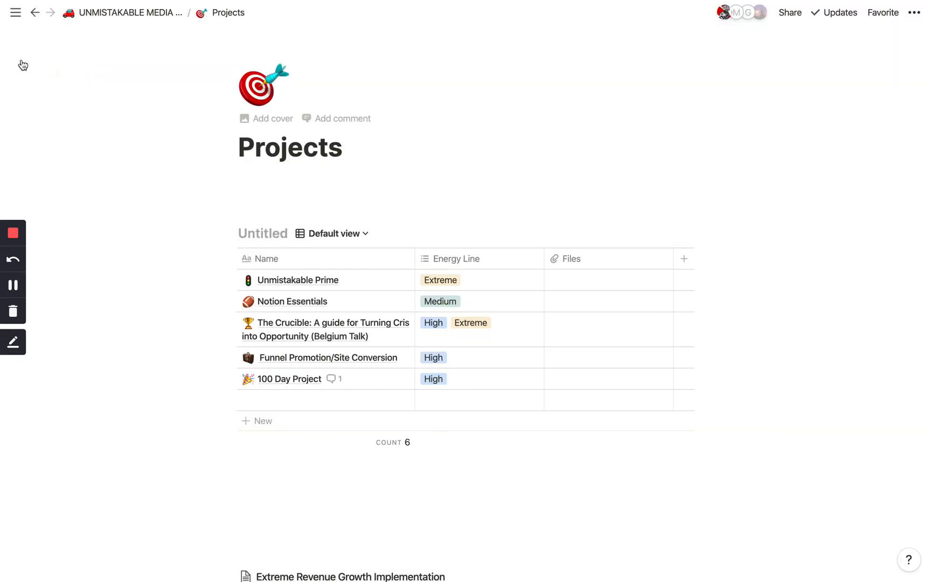
{"action": "mouse_move", "coordinate": [23, 65]}
{"action": "left_click", "coordinate": [41, 46]}
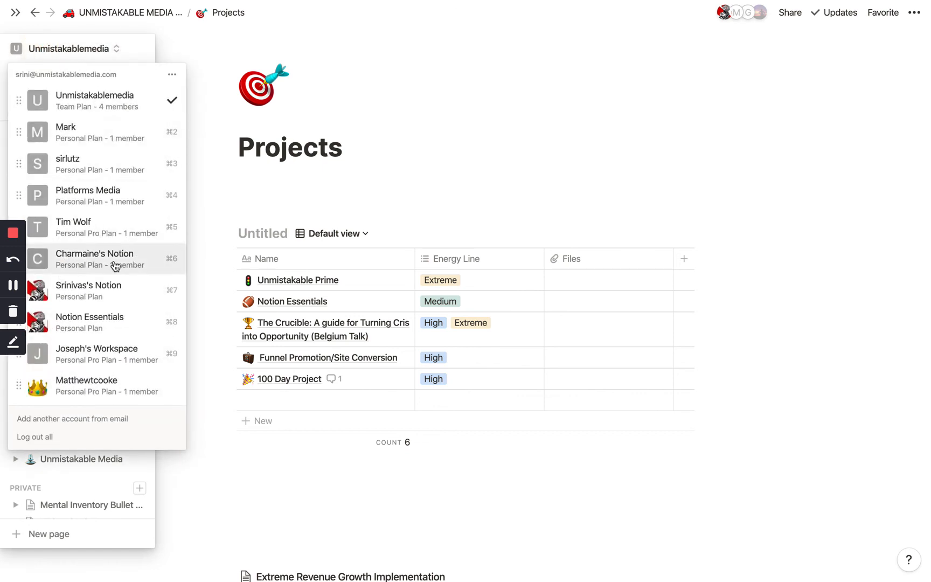
{"action": "left_click", "coordinate": [111, 319]}
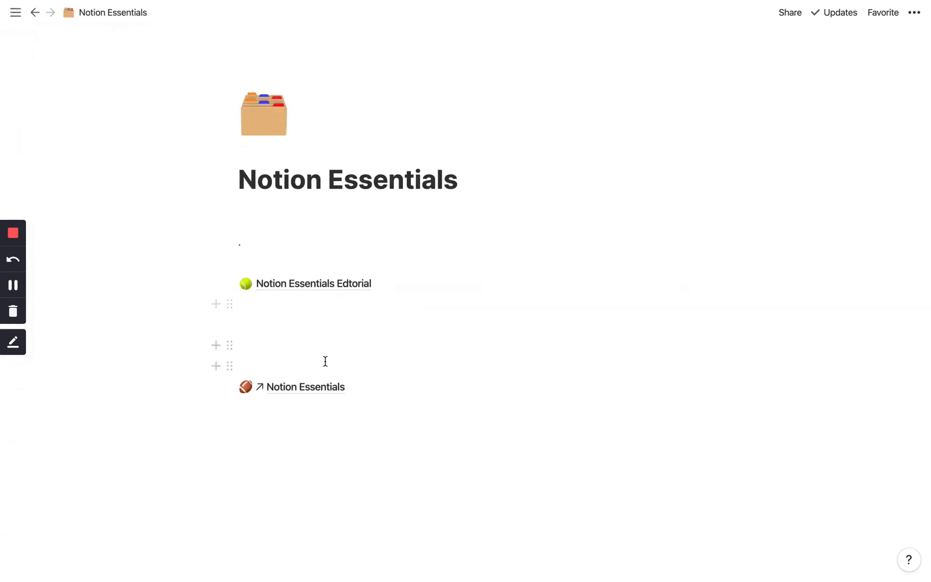
Open the Video 2: Organizing Your Workflow page from the Making Notion Part of your Workflow task in the project's Action Steps.
{"action": "left_click", "coordinate": [330, 391]}
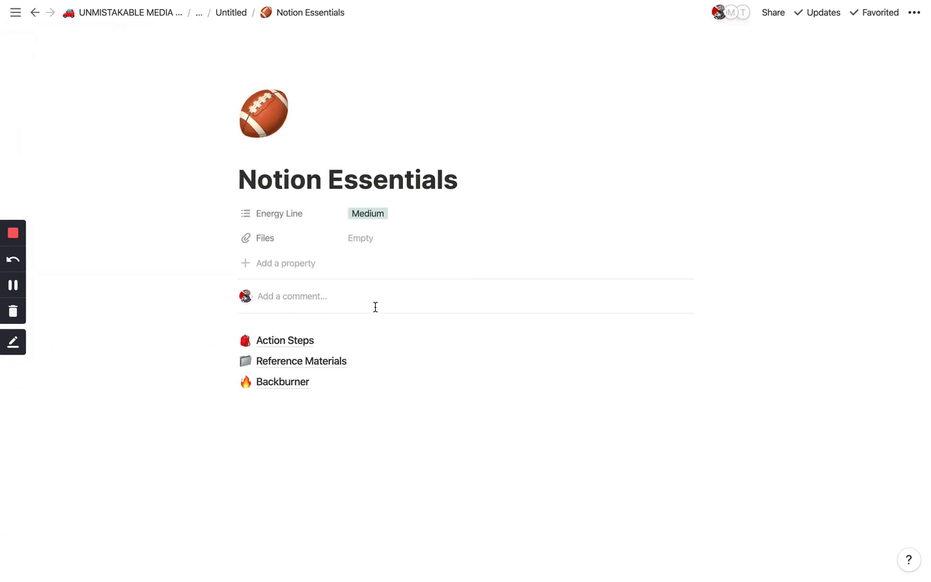
{"action": "left_click", "coordinate": [294, 340]}
{"action": "scroll", "coordinate": [301, 334], "scroll_direction": "down", "scroll_amount": 3}
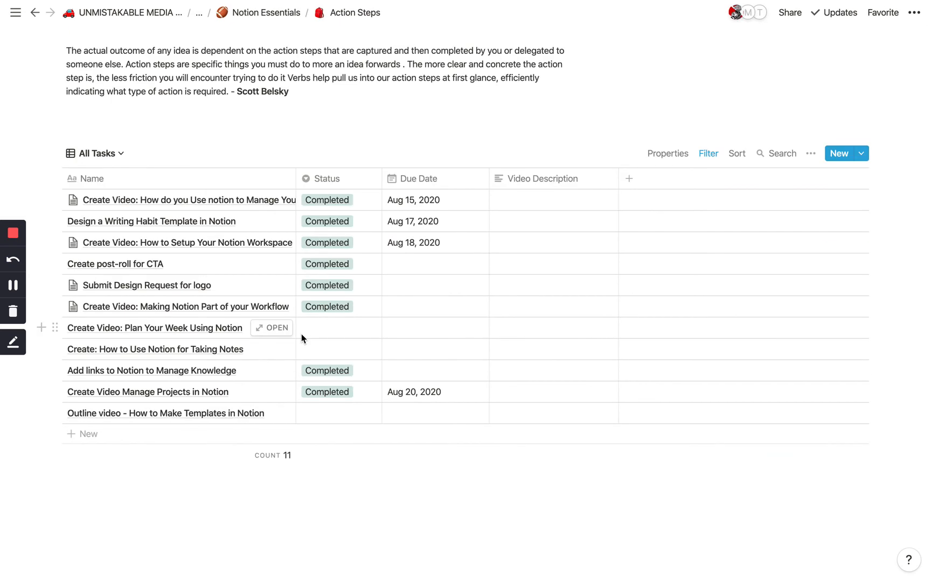
{"action": "left_click", "coordinate": [271, 306]}
{"action": "left_click", "coordinate": [308, 390]}
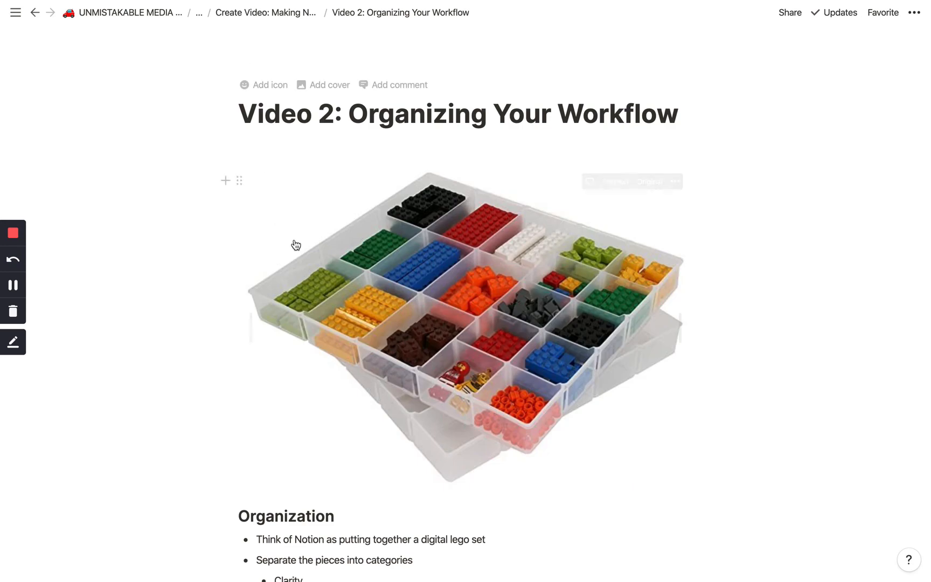
Review the Video 2 page's Organization and Structure outline and its Daily Tasks and Projects subpages.
{"action": "scroll", "coordinate": [297, 245], "scroll_direction": "down", "scroll_amount": 4}
{"action": "scroll", "coordinate": [297, 246], "scroll_direction": "down", "scroll_amount": 4}
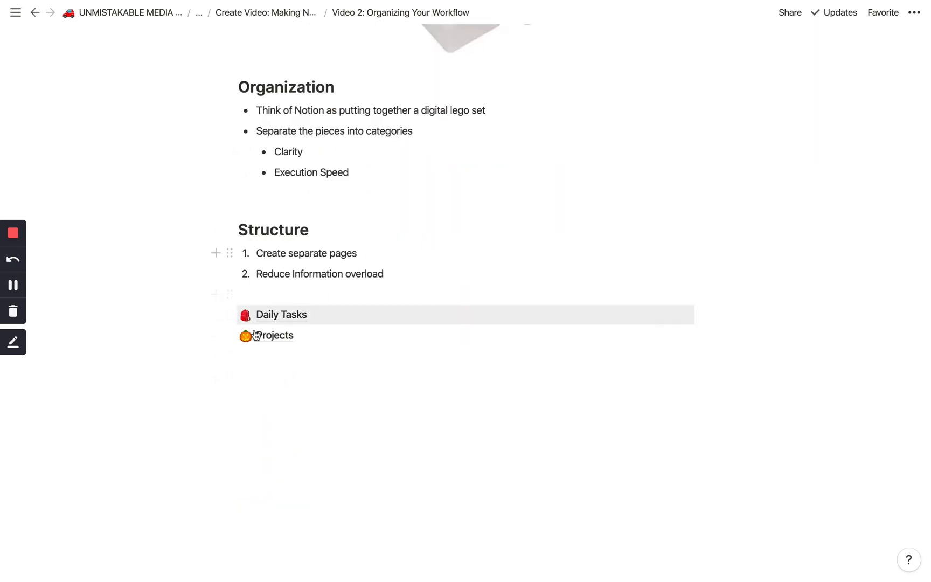
{"action": "scroll", "coordinate": [386, 296], "scroll_direction": "up", "scroll_amount": 1}
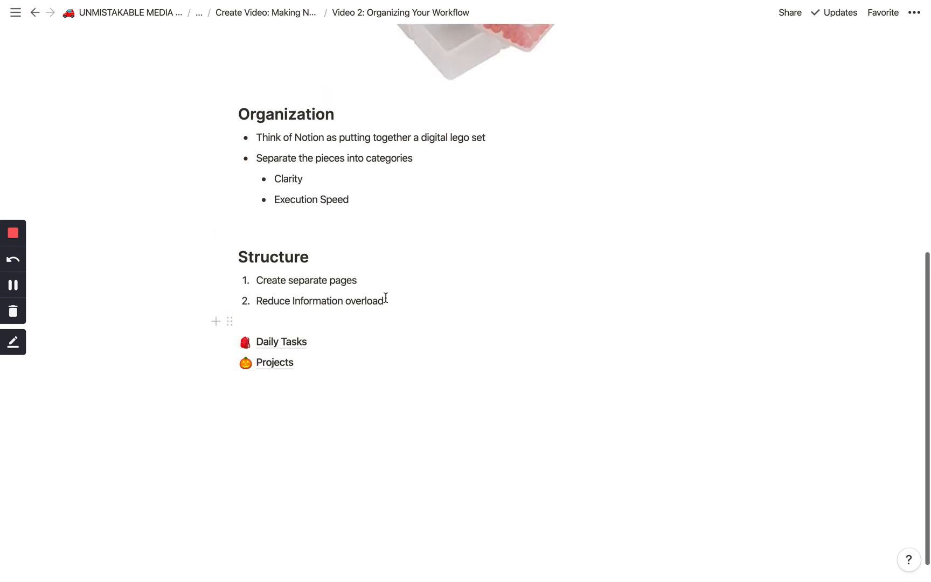
{"action": "scroll", "coordinate": [380, 296], "scroll_direction": "up", "scroll_amount": 3}
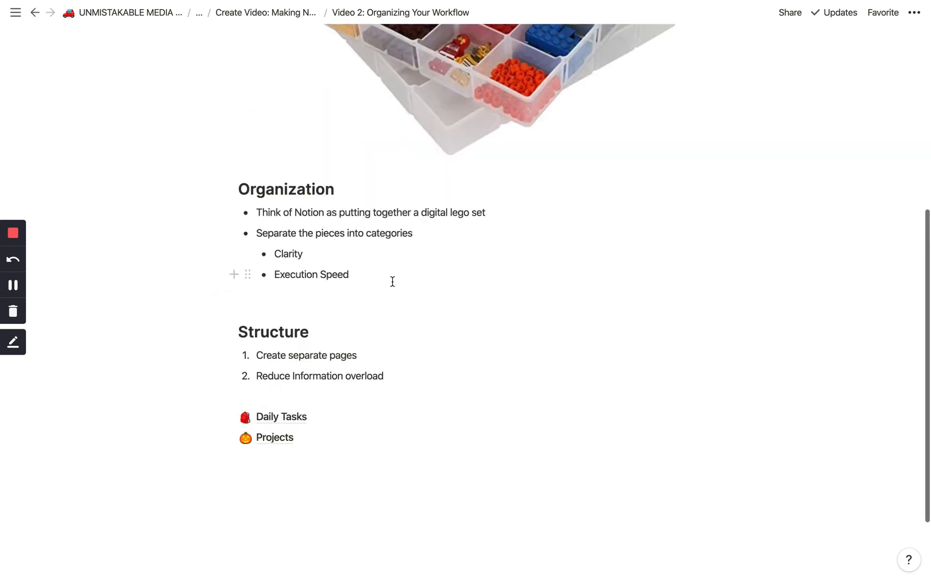
{"action": "scroll", "coordinate": [394, 267], "scroll_direction": "up", "scroll_amount": 12}
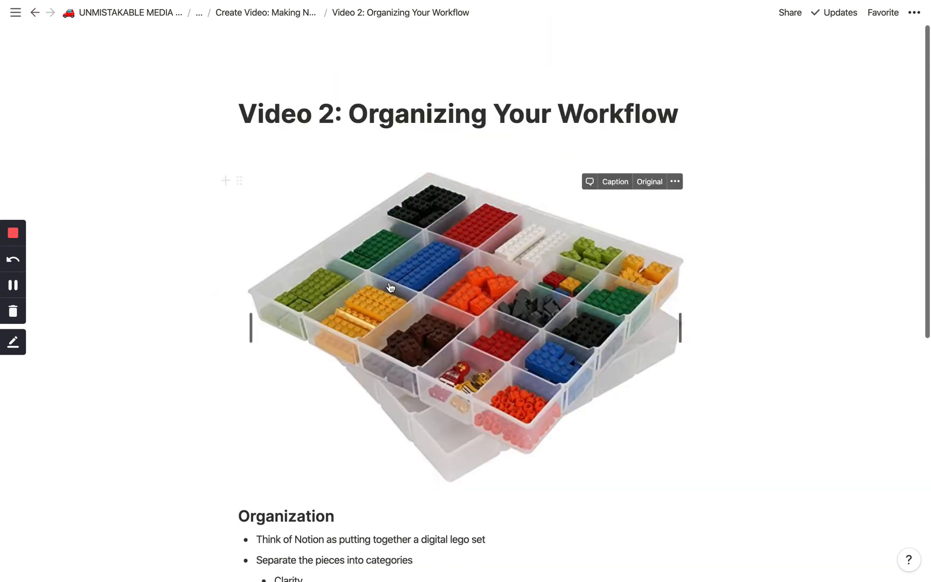
{"action": "scroll", "coordinate": [390, 286], "scroll_direction": "down", "scroll_amount": 15}
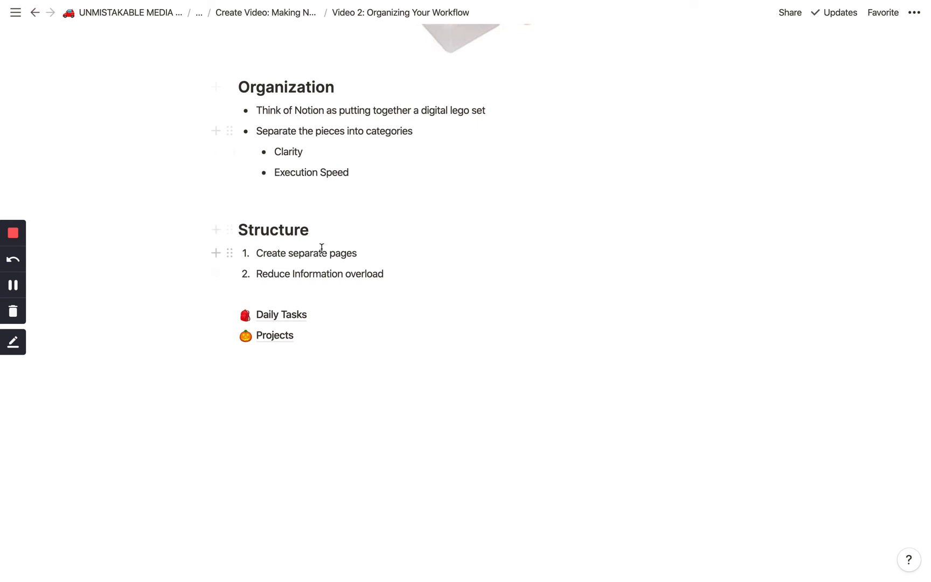
{"action": "scroll", "coordinate": [410, 236], "scroll_direction": "up", "scroll_amount": 1}
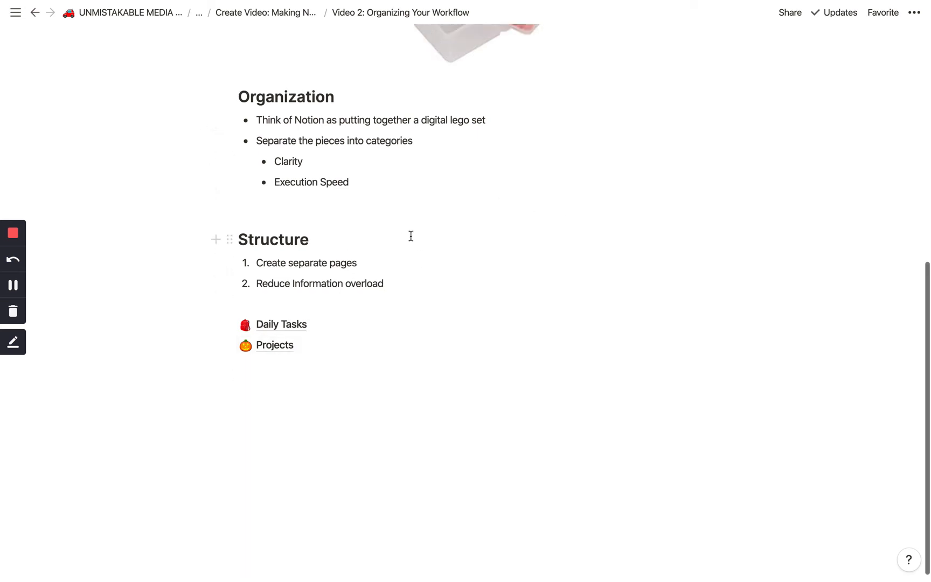
{"action": "scroll", "coordinate": [390, 181], "scroll_direction": "up", "scroll_amount": 1}
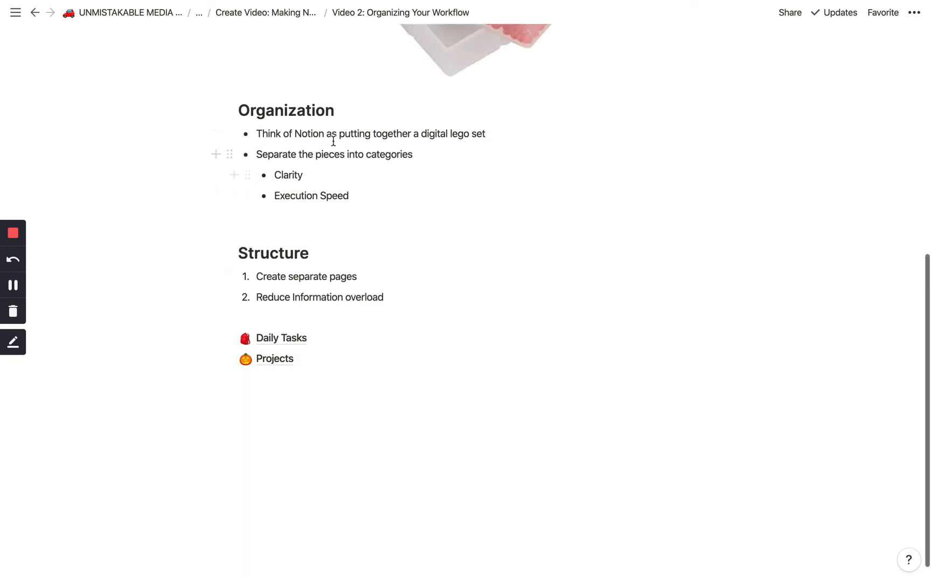